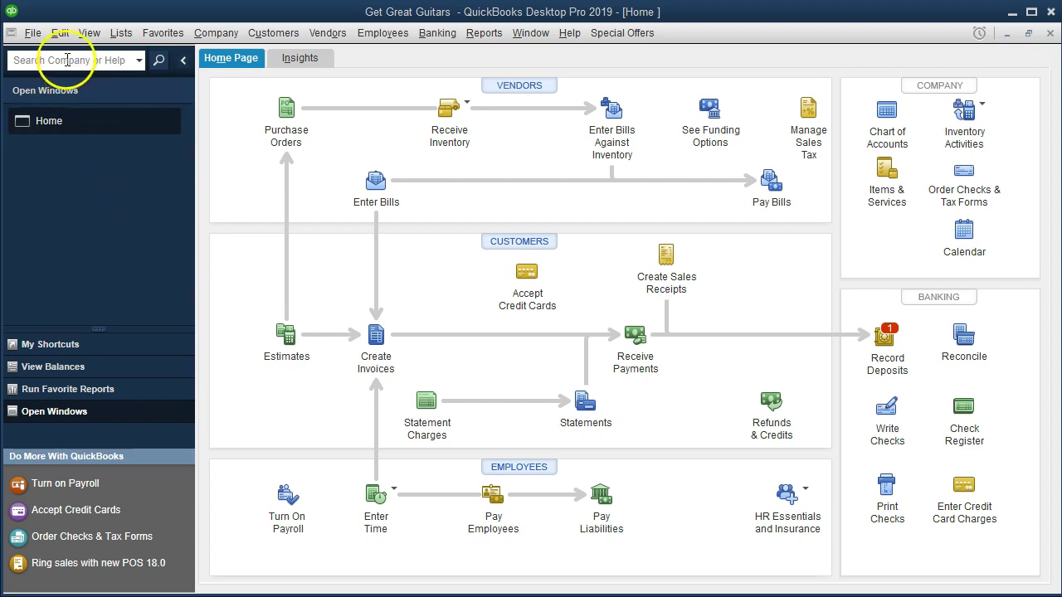
left_click(88, 32)
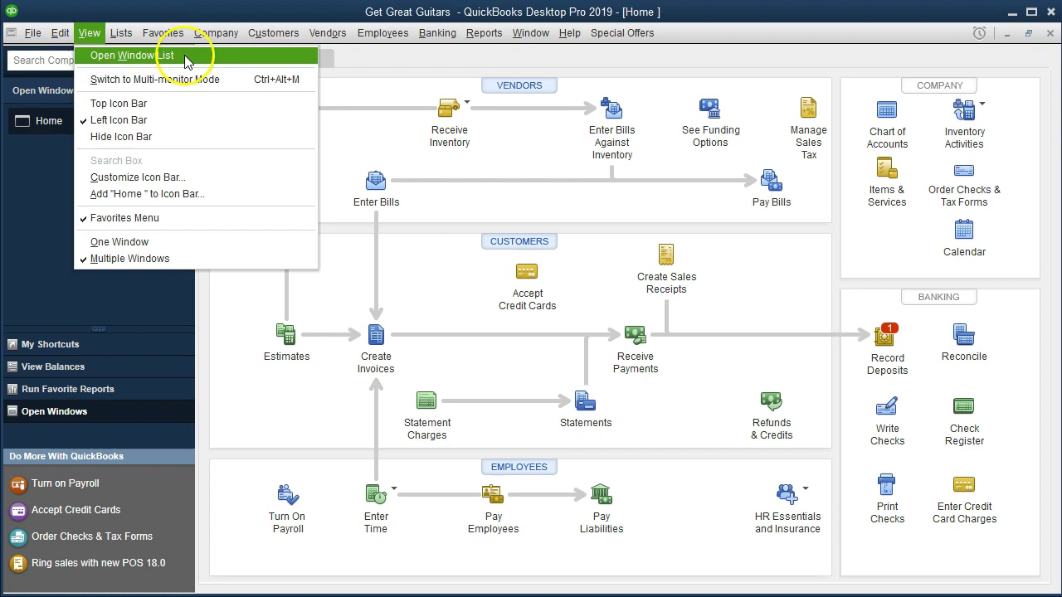
left_click(37, 190)
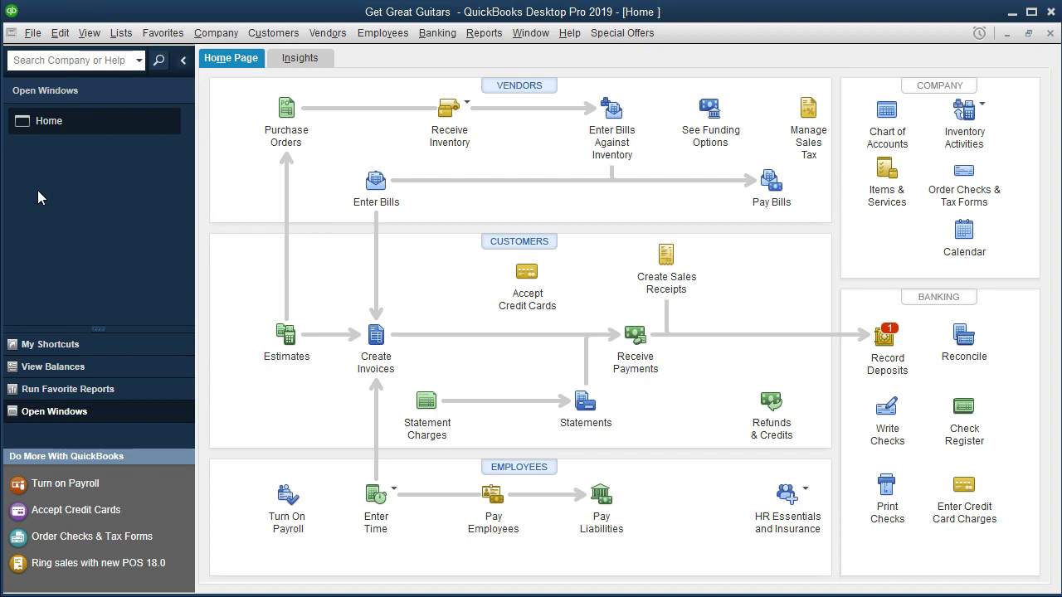
- Open the Report Center and maximize its window
left_click(478, 38)
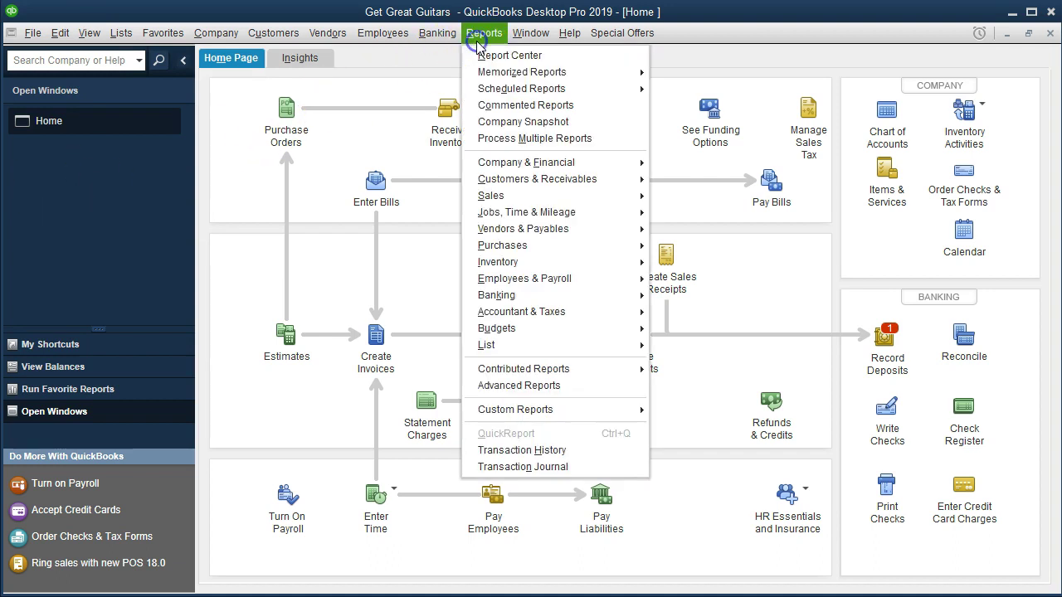
mouse_move(533, 201)
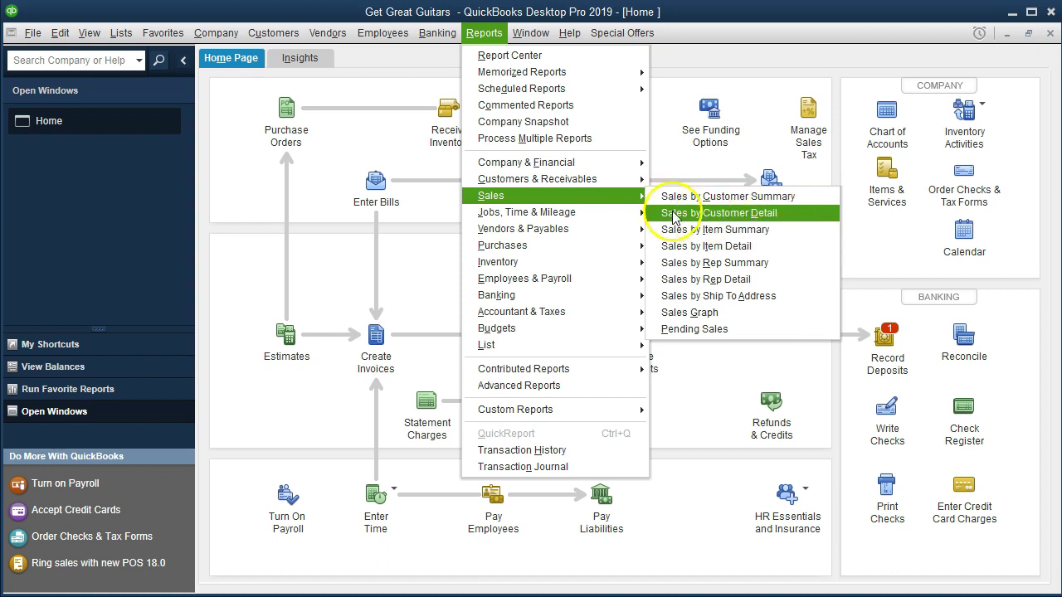
left_click(545, 55)
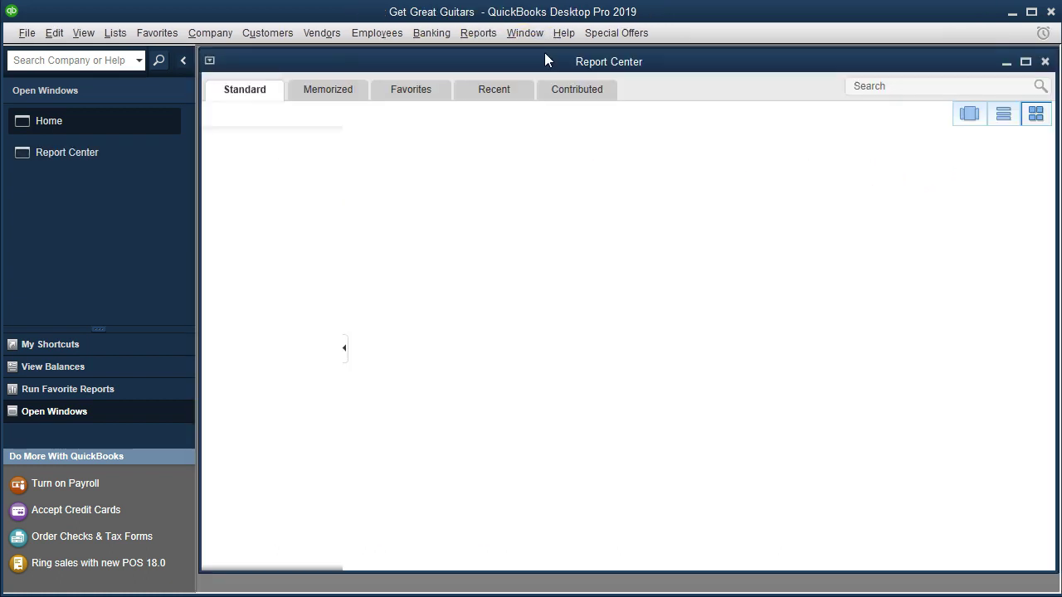
left_click(1027, 62)
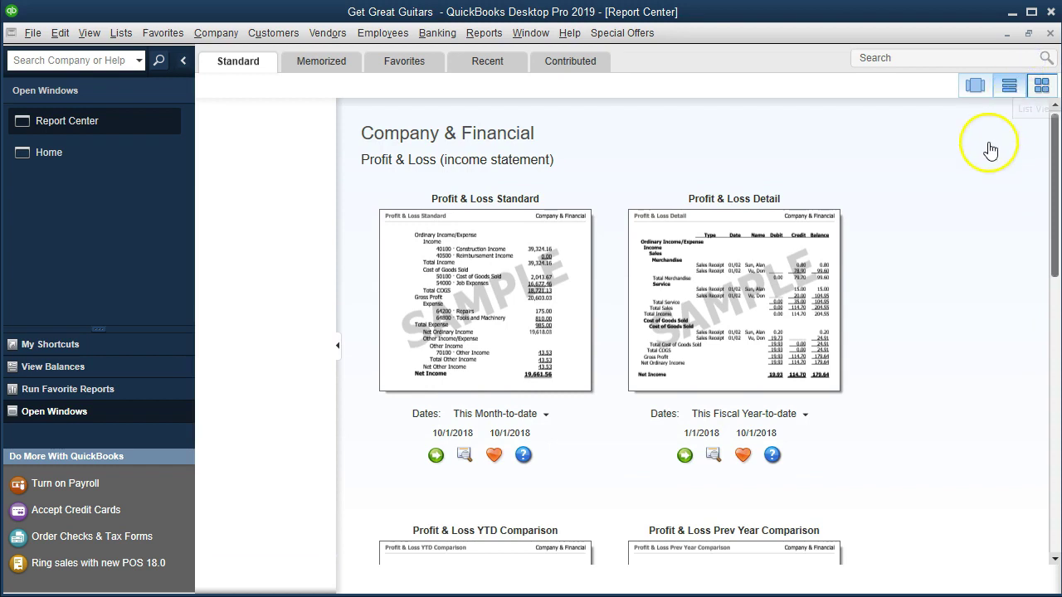
- Show the standard Sales reports in the Report Center's carousel view
left_click(879, 237)
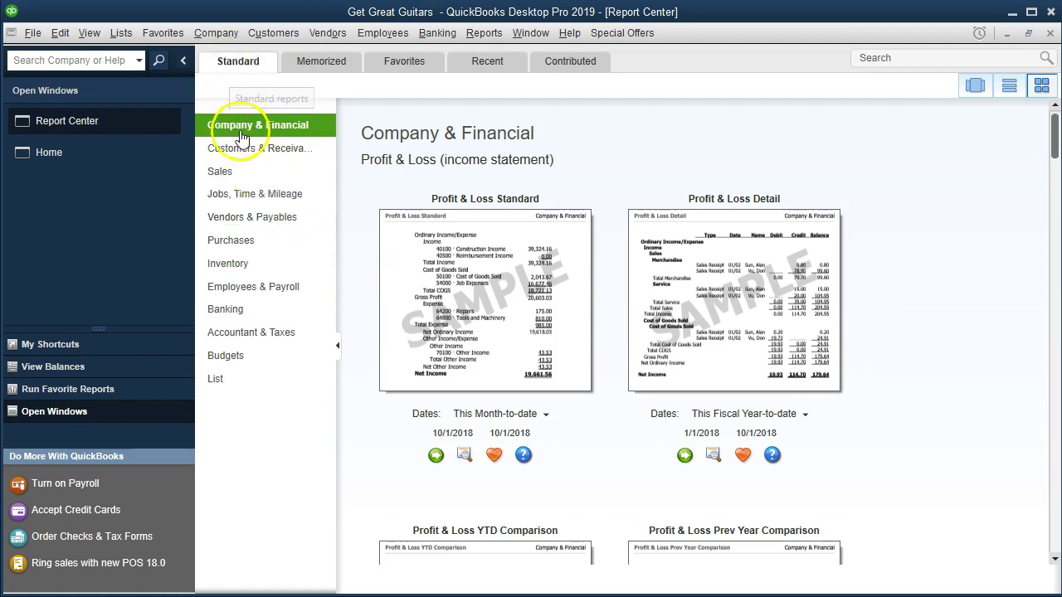
left_click(233, 174)
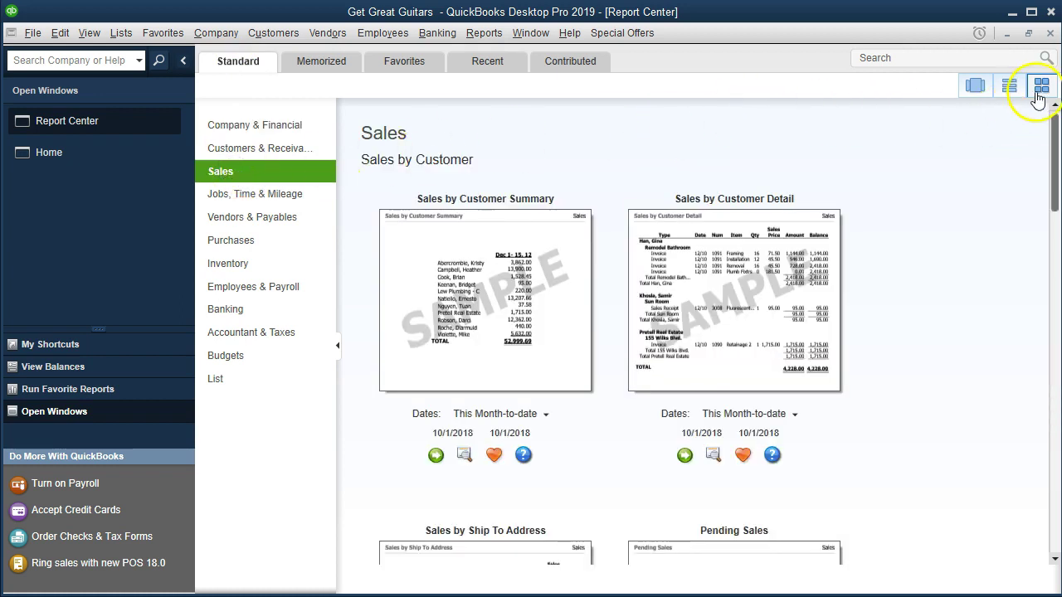
left_click(977, 89)
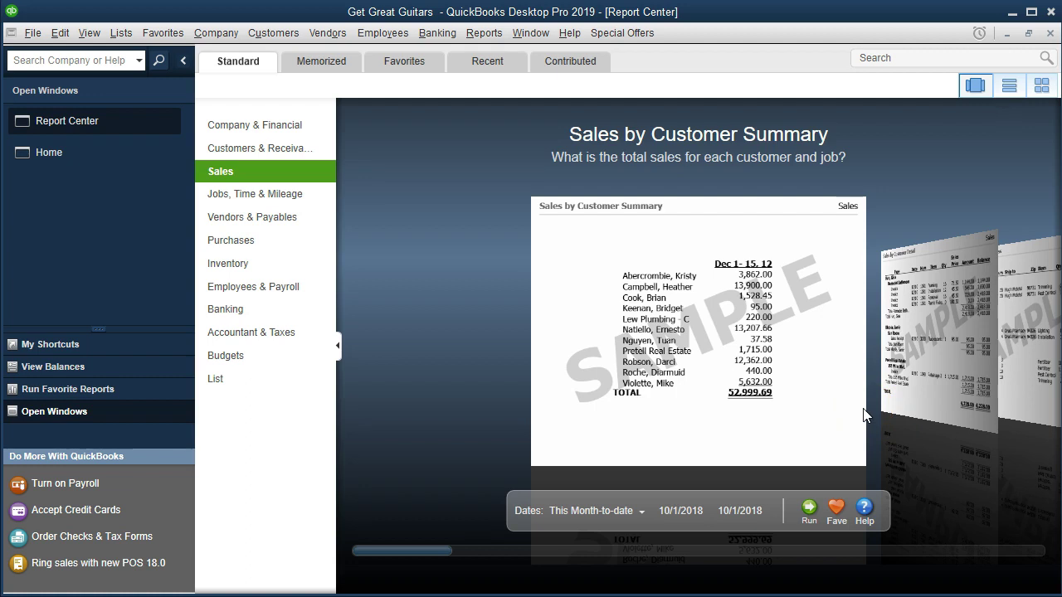
- Browse the sample Sales reports and run the Sales by Item Summary report
scroll(863, 415, "down", 1)
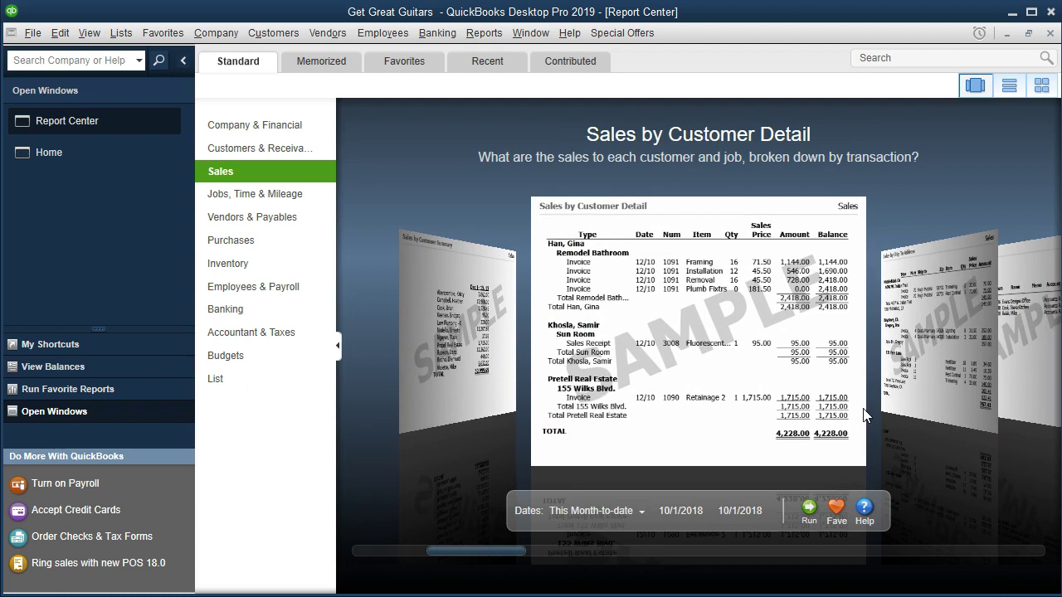
scroll(863, 415, "down", 1)
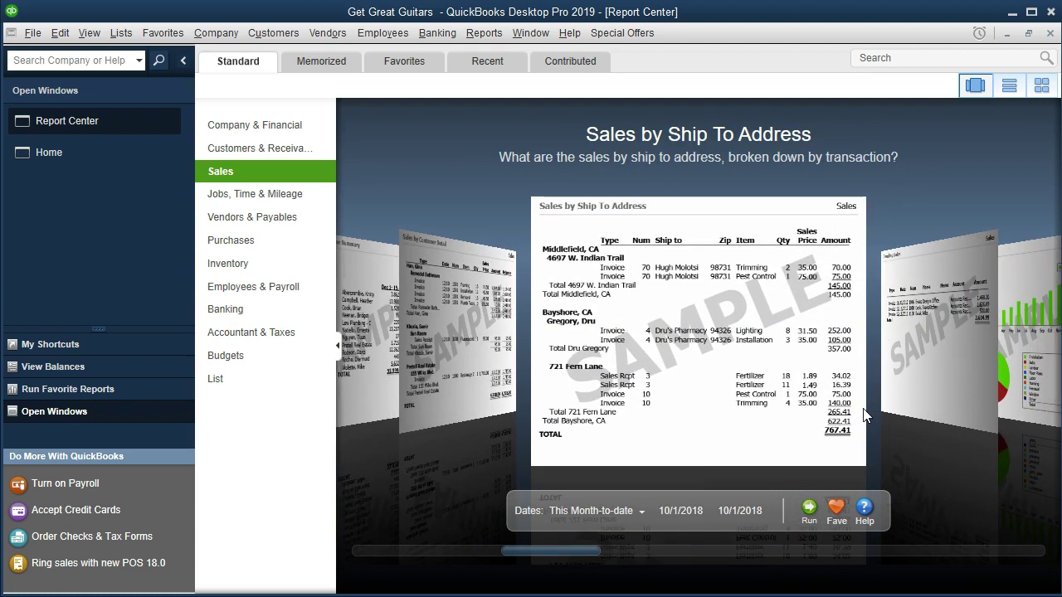
scroll(863, 415, "down", 1)
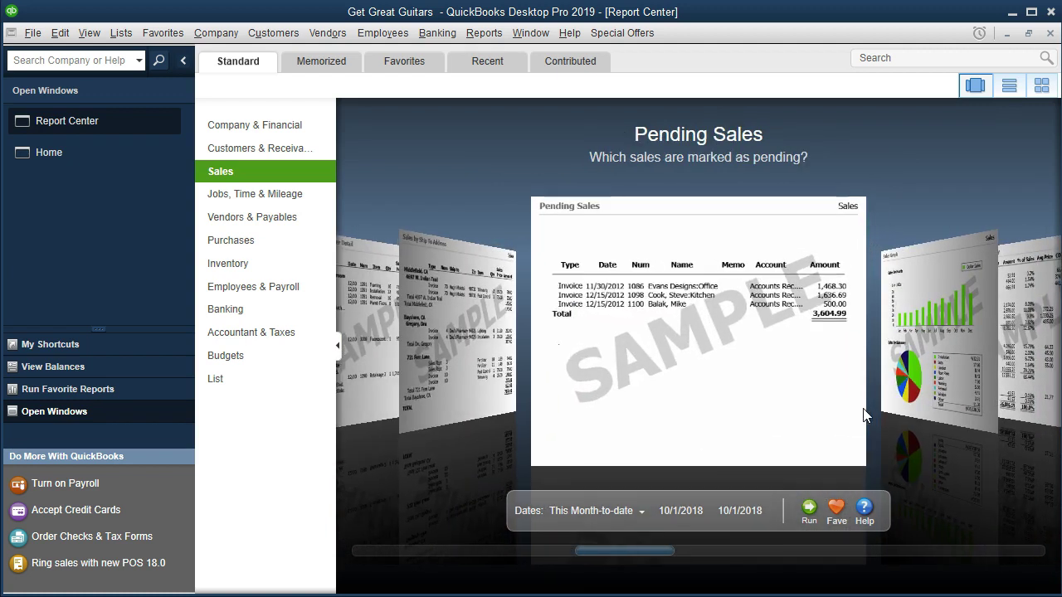
scroll(863, 415, "down", 1)
scroll(863, 415, "down", 1)
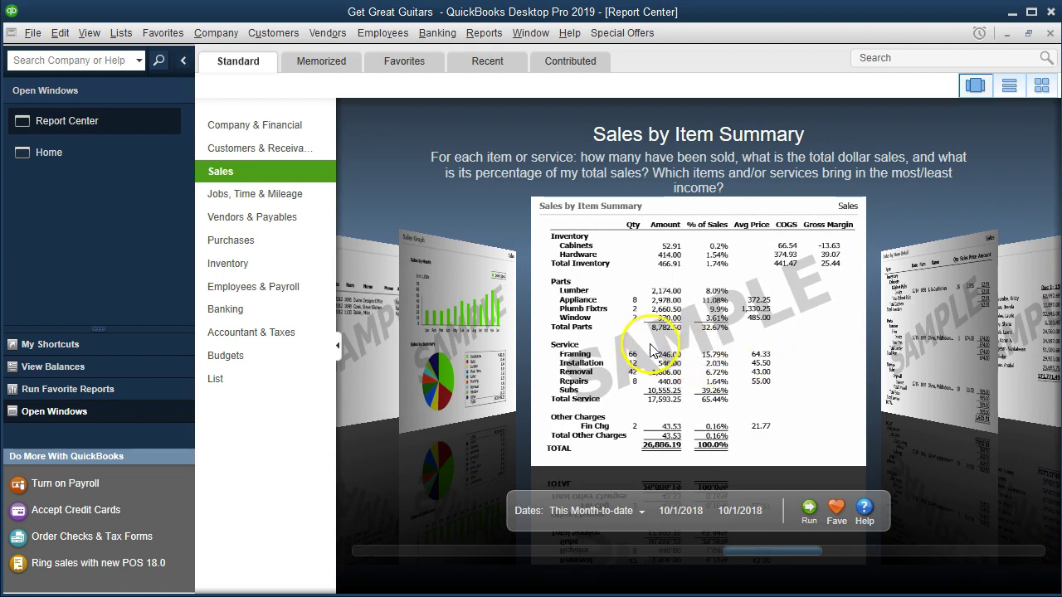
scroll(648, 347, "down", 1)
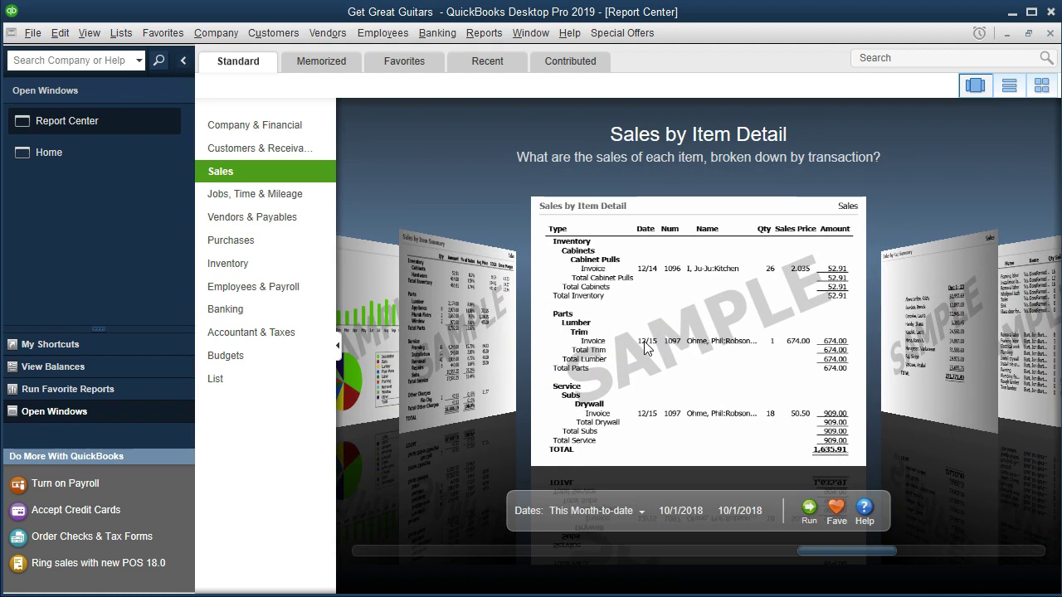
scroll(644, 347, "up", 1)
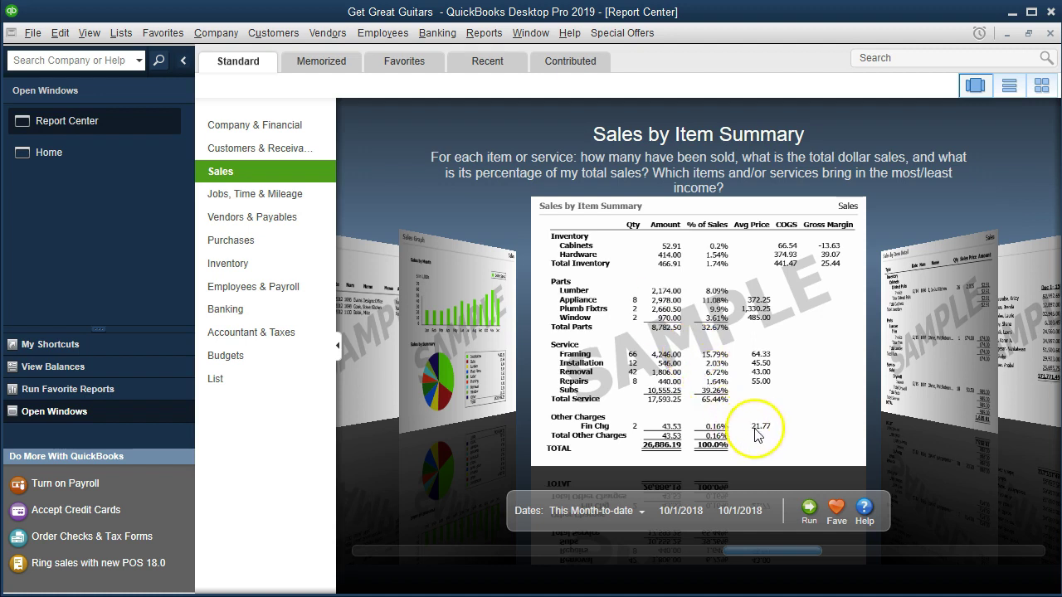
left_click(810, 510)
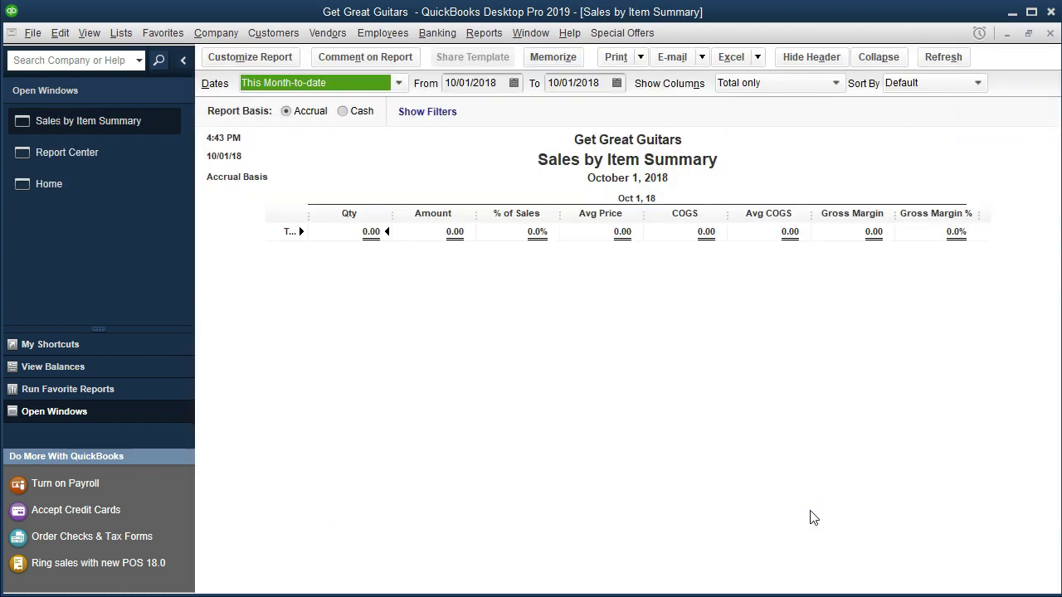
- Set the Sales by Item Summary date range from 01/01/2019 to 02/28/2019
key("Tab")
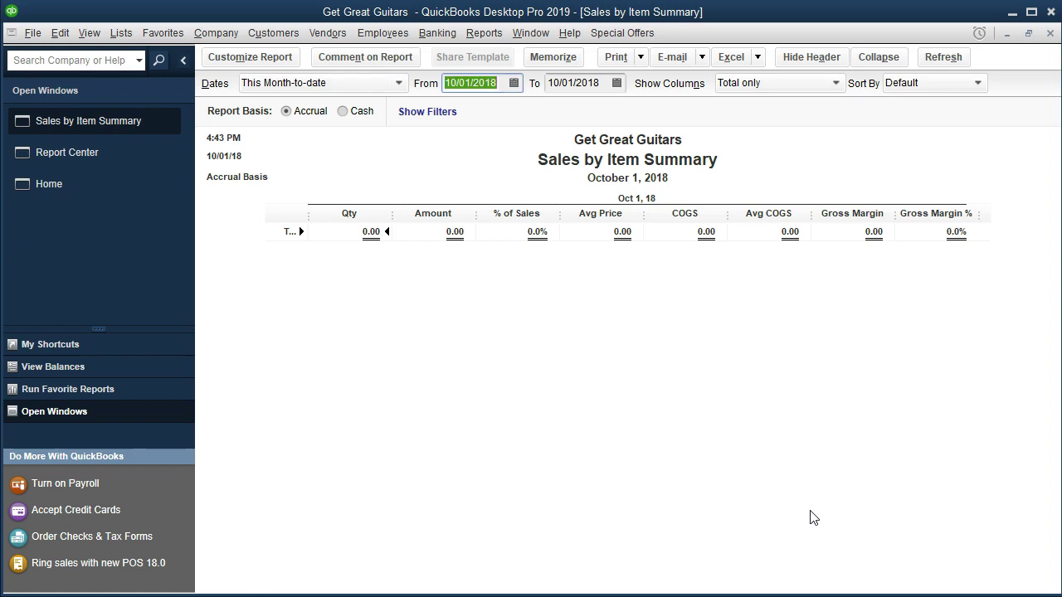
type("010119")
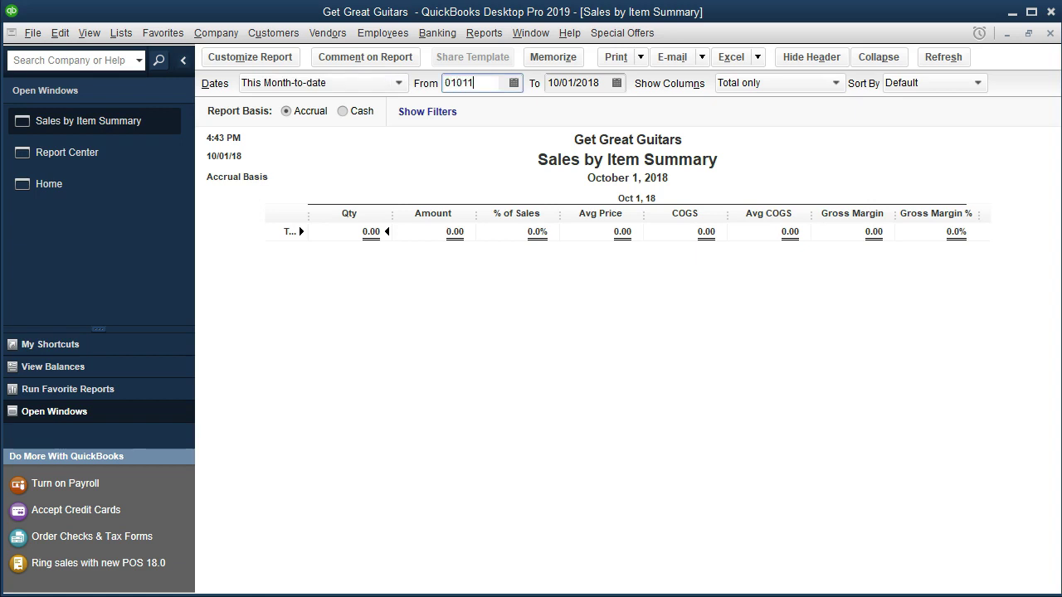
key("Tab")
type("022819")
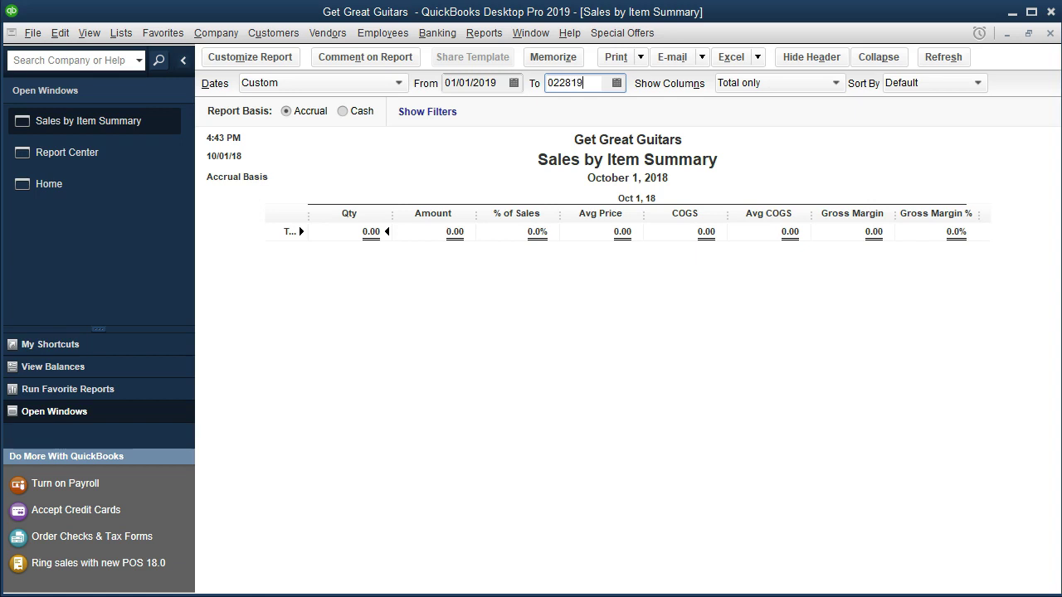
key("Tab")
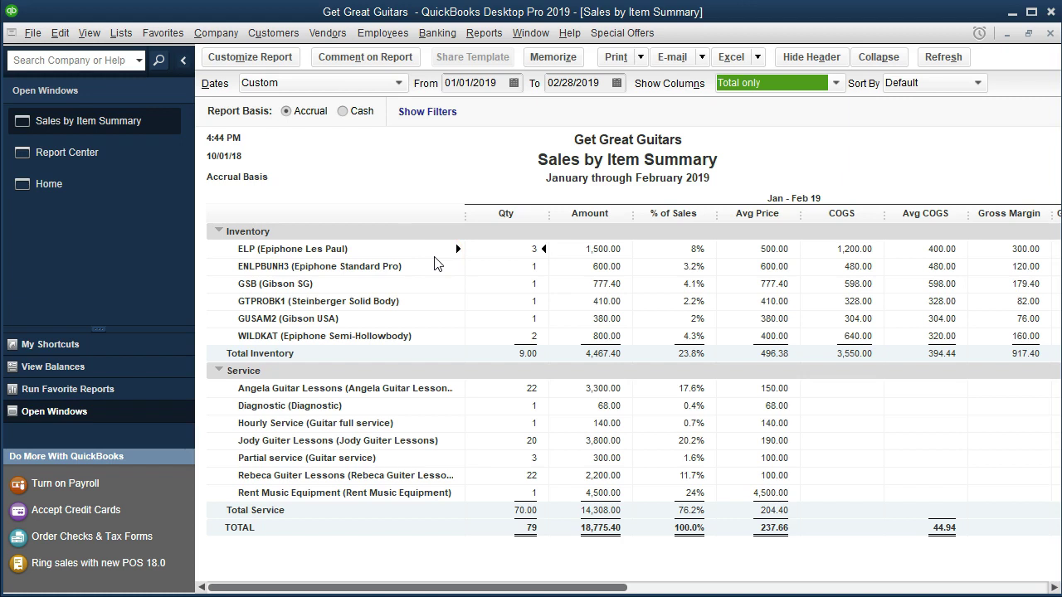
- Examine the inventory and service items in the sales summary, including their amounts, COGS and gross margin columns
double_click(389, 249)
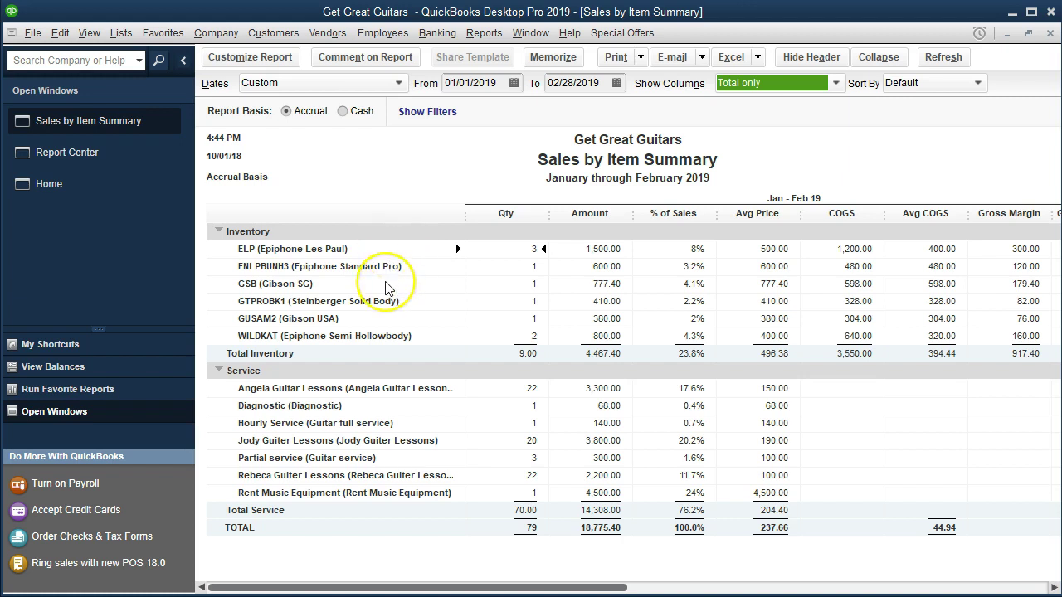
left_click(349, 296)
left_click(352, 318)
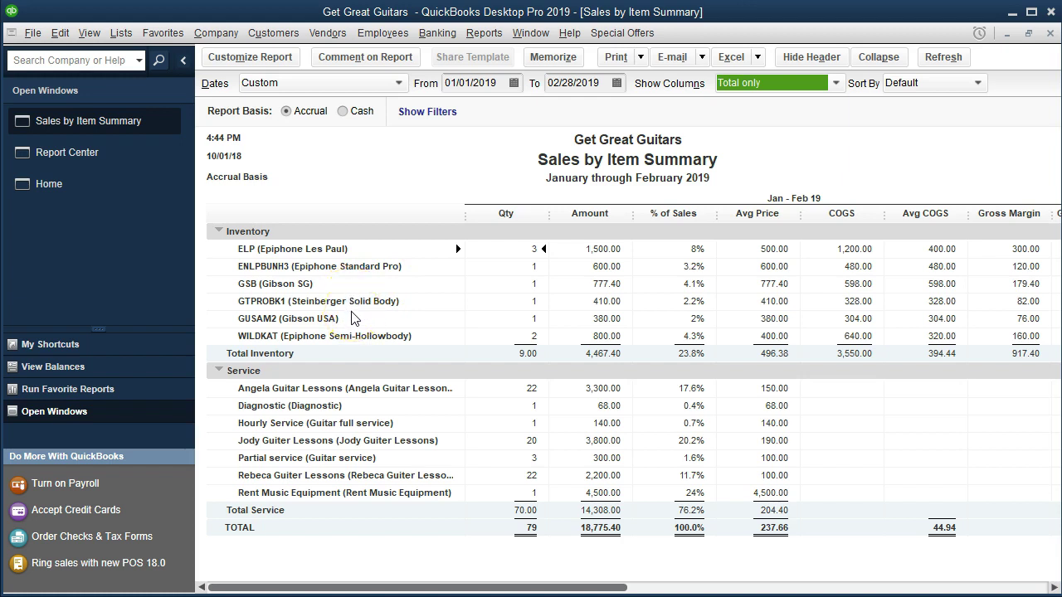
left_click(352, 355)
left_click(368, 390)
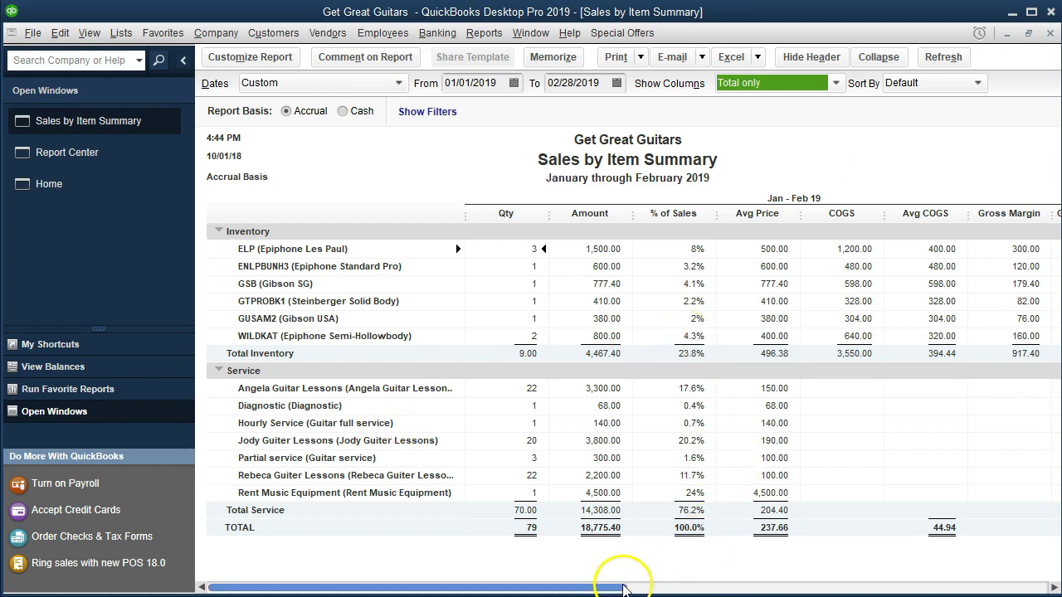
left_click_drag(611, 591, 1056, 585)
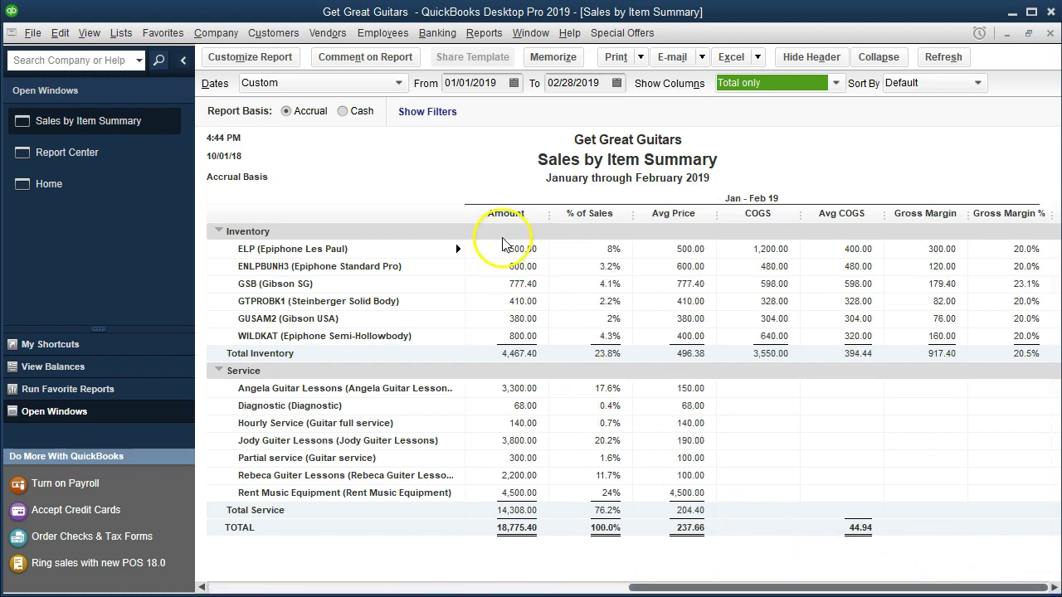
left_click_drag(688, 586, 360, 553)
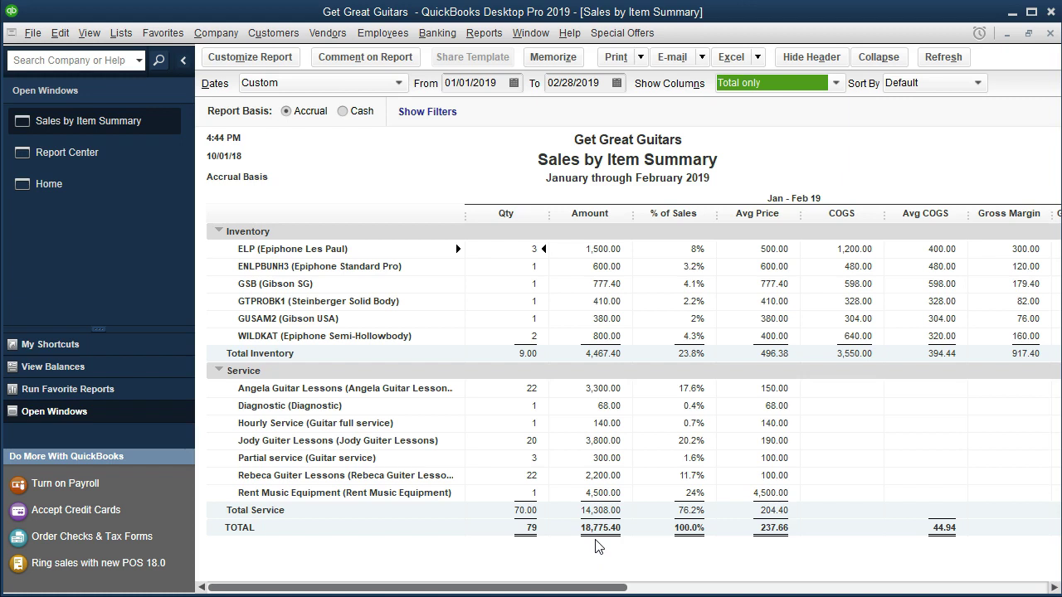
left_click(586, 176)
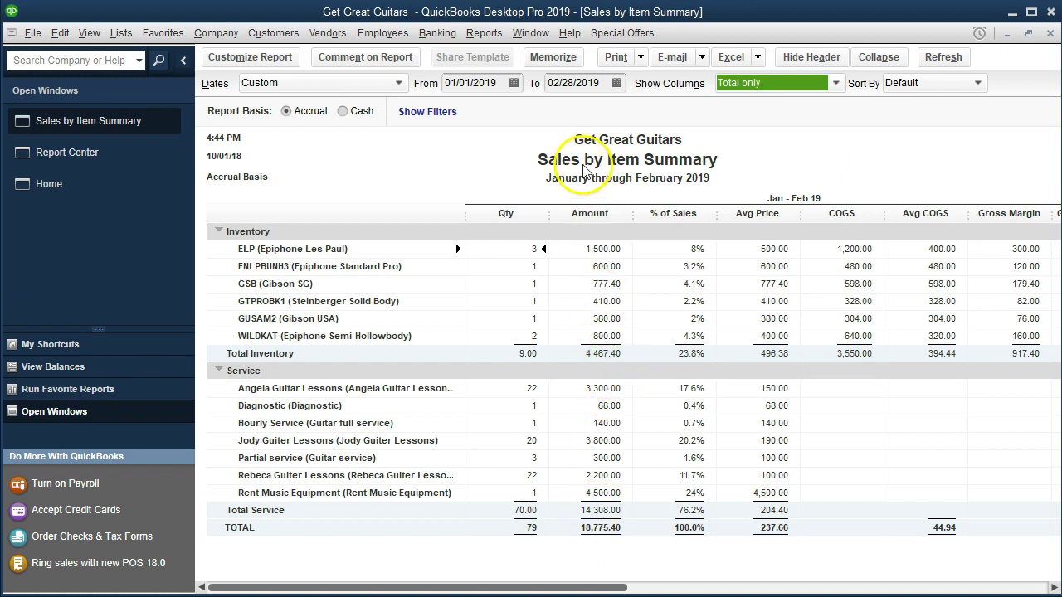
- Run the Profit & Loss Standard report for the period 01/01/2019 to 02/28/2019
left_click(489, 35)
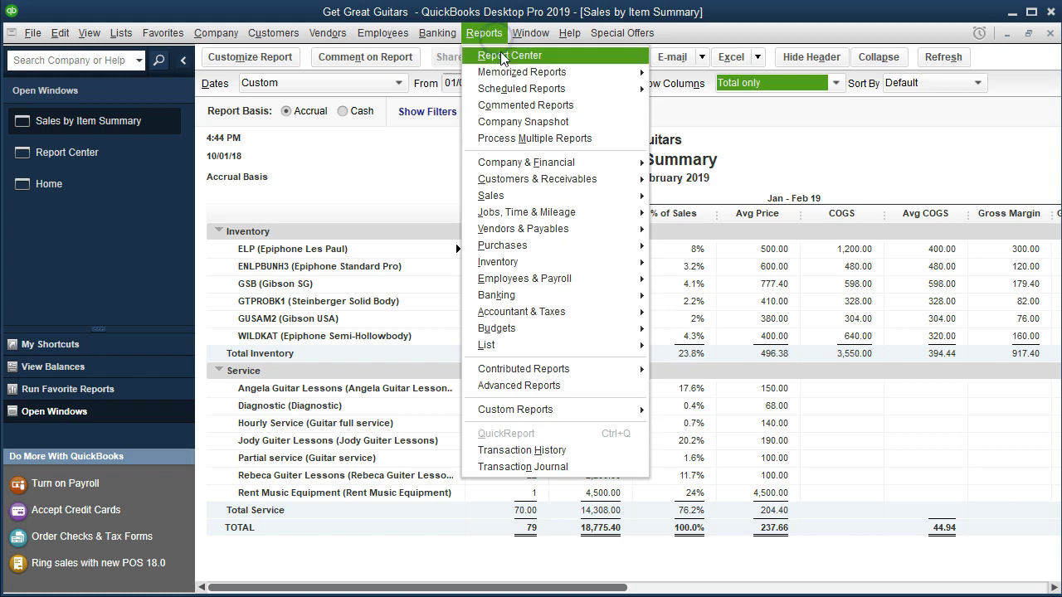
left_click(593, 166)
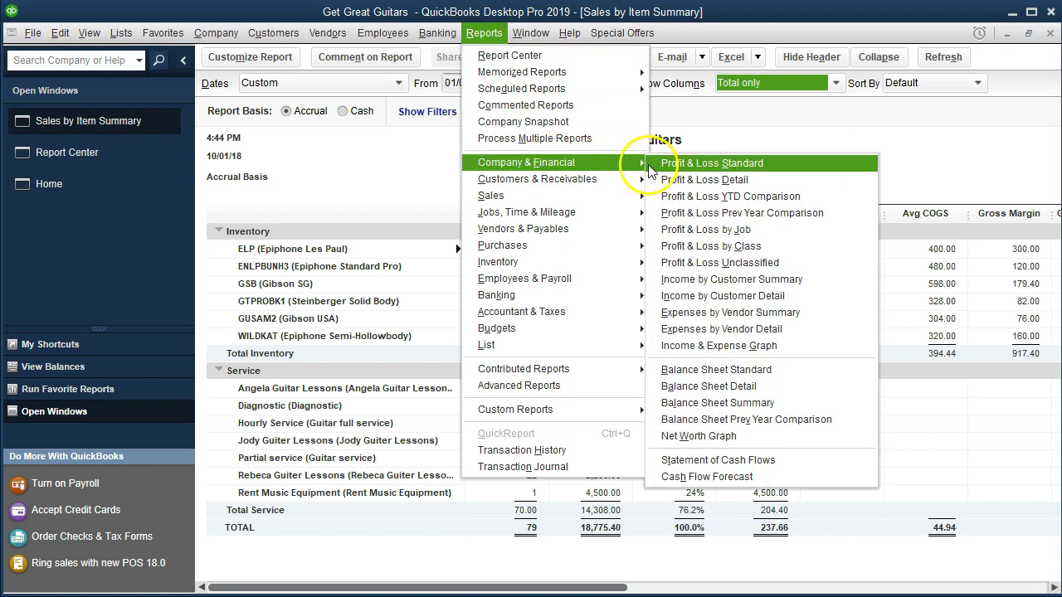
left_click(651, 165)
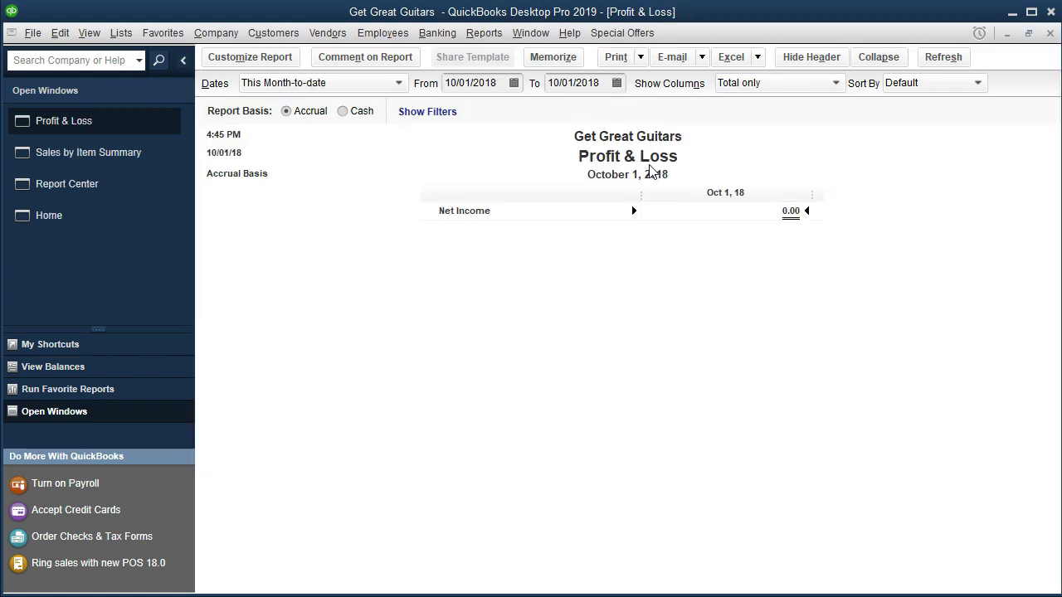
key("Tab")
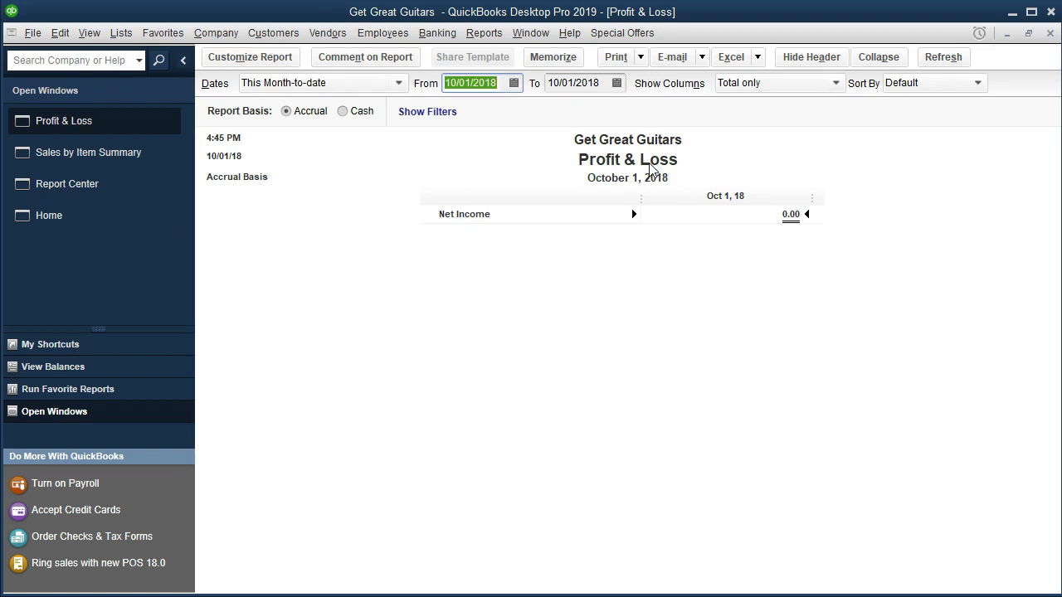
type("010119")
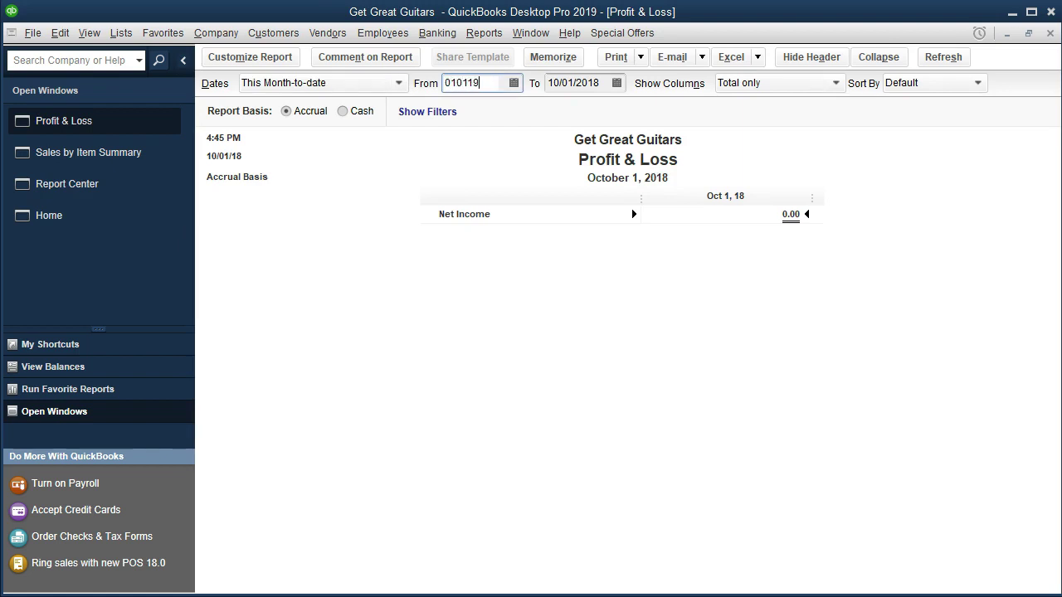
key("Tab")
type("02")
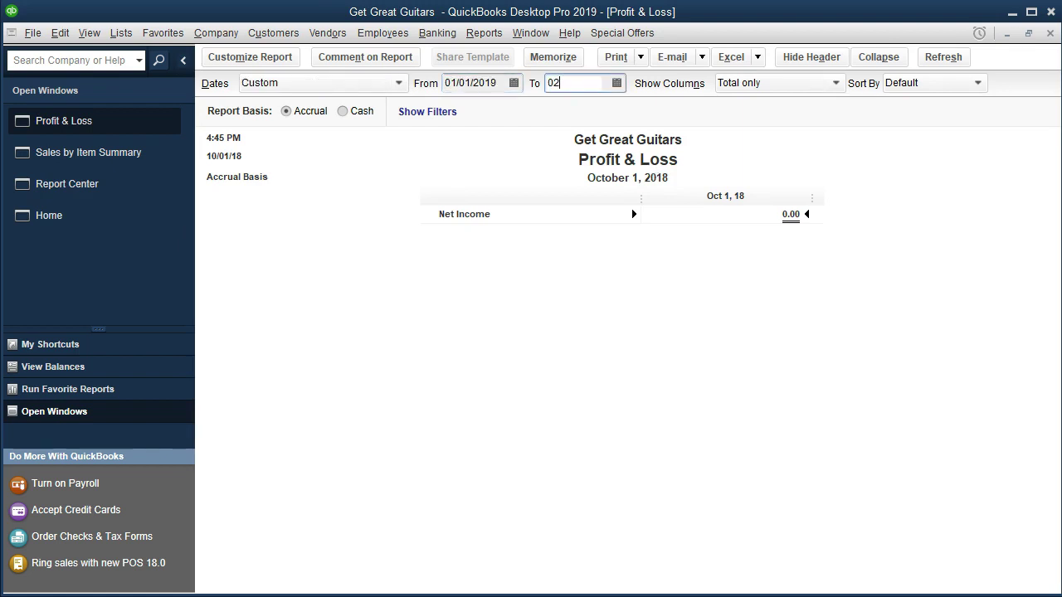
type("/28/2019")
key("Tab")
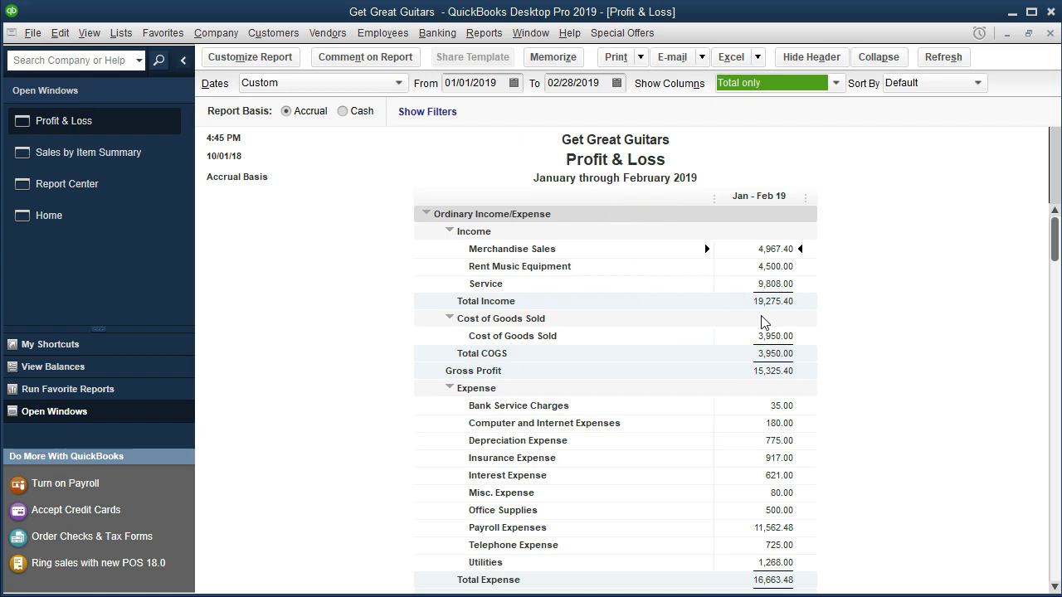
- Open Calculator, enter the Profit & Loss total income of 19275.4, and return to the Sales by Item Summary report
key("XF86Calculator")
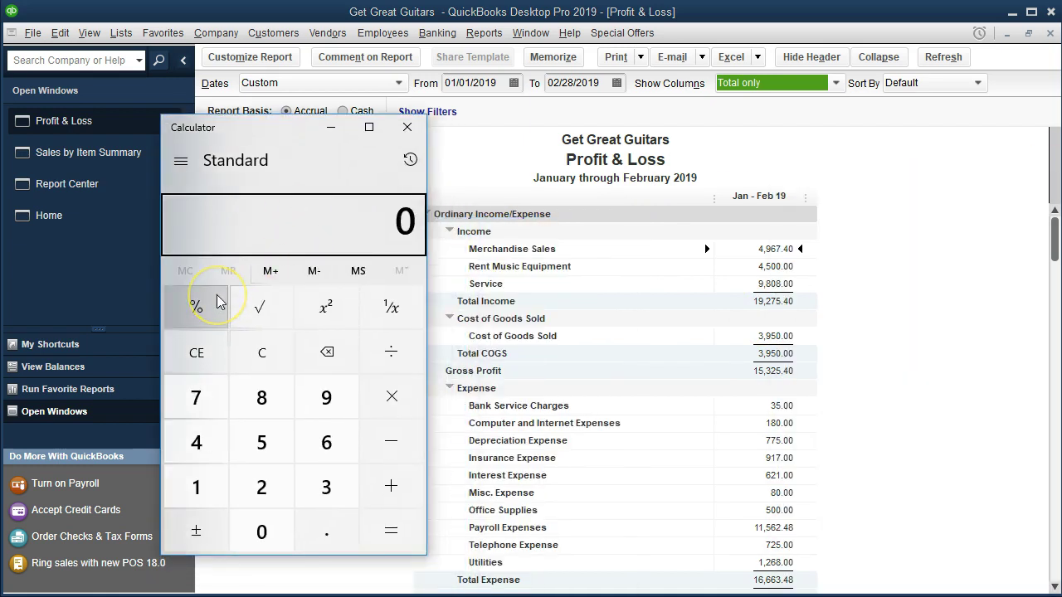
type("19275.4")
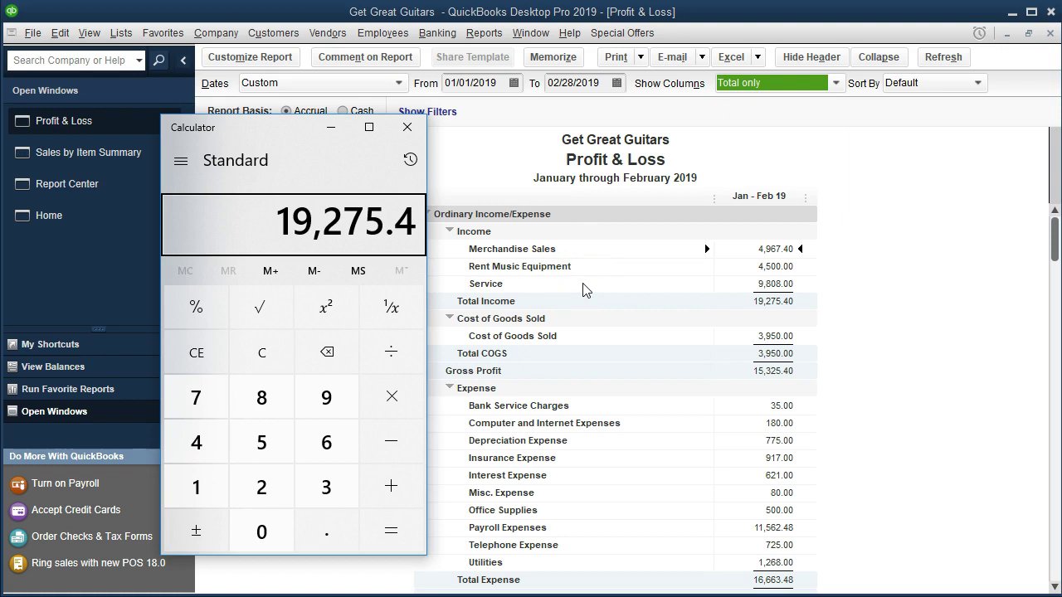
left_click_drag(268, 125, 1061, 110)
left_click(1008, 125)
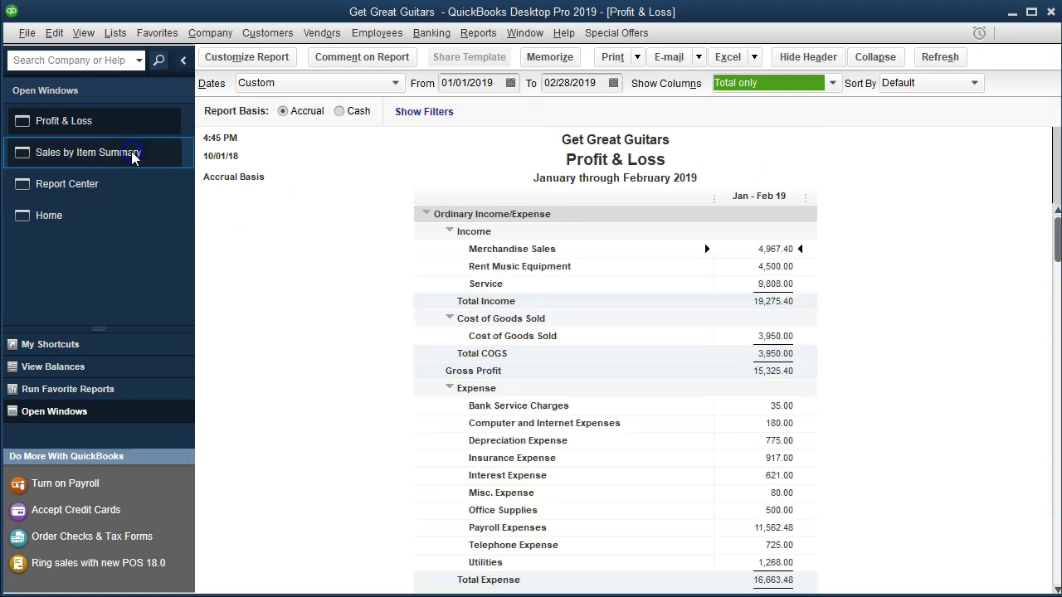
left_click(133, 158)
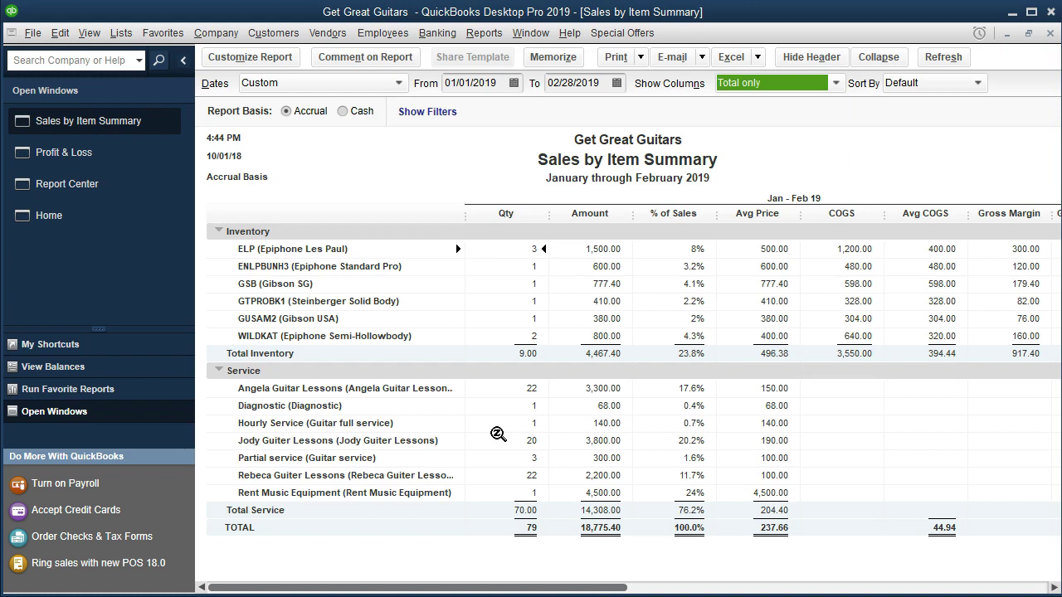
- Review the income accounts on the Profit & Loss report against the item sales
left_click(125, 164)
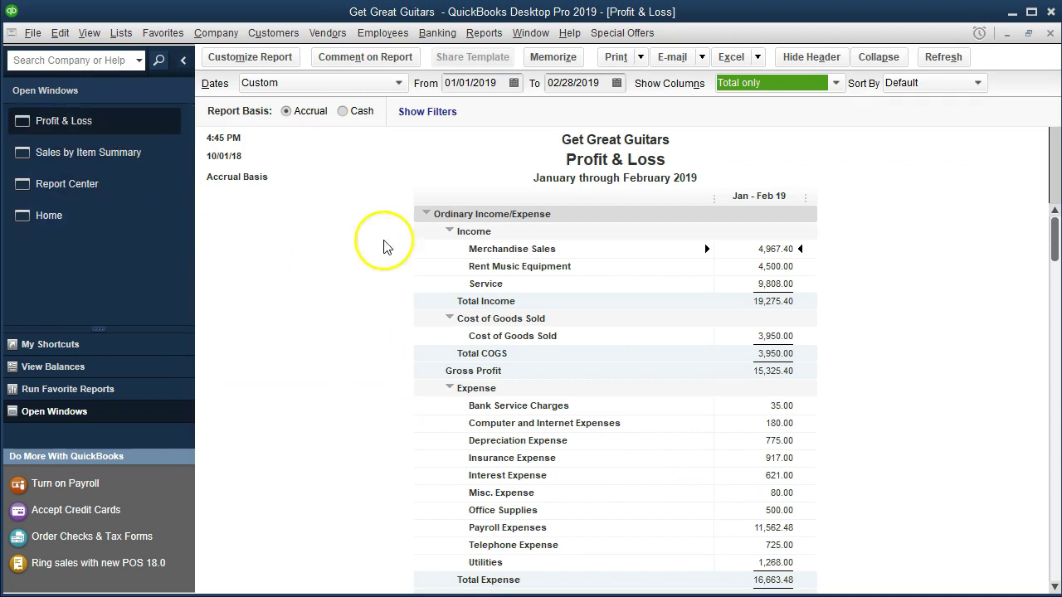
left_click(449, 276)
left_click(450, 276)
left_click(409, 259)
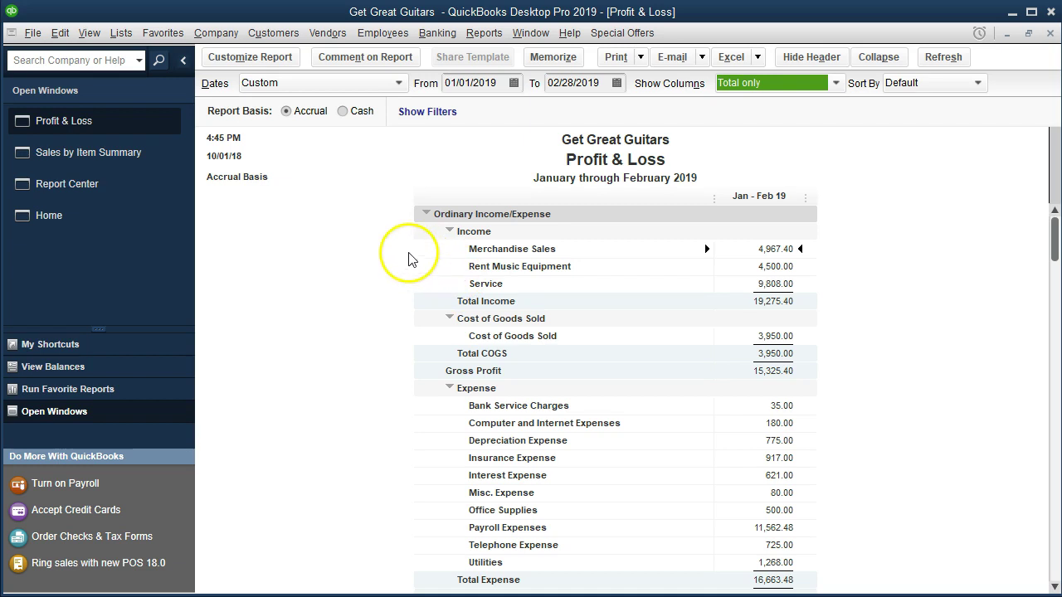
- Subtract the Sales by Item Summary total of 18775.4 from the total income in Calculator
left_click(125, 165)
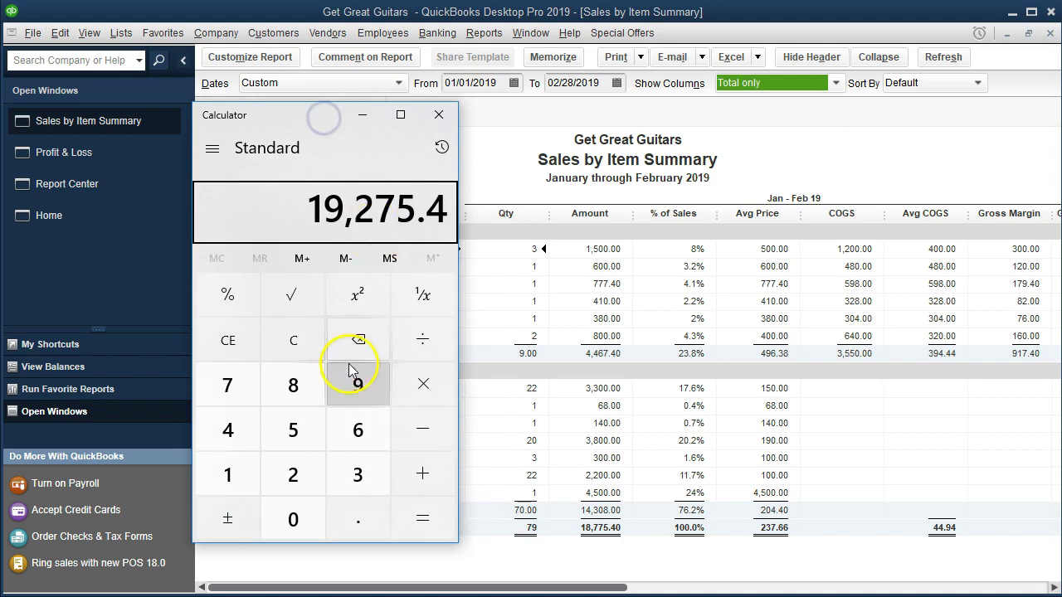
left_click(419, 429)
type("18775.4")
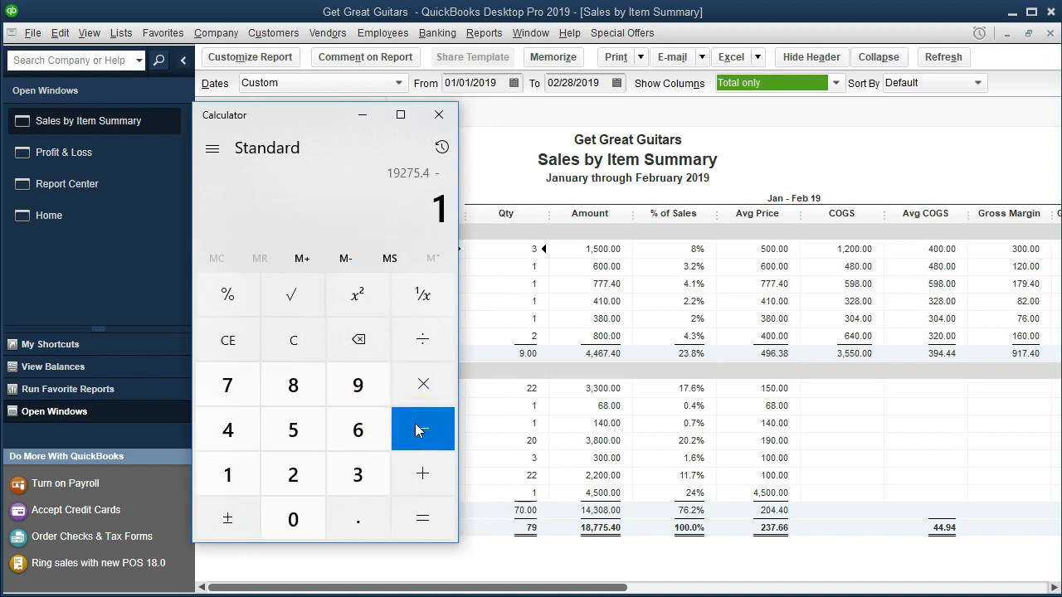
key("Return")
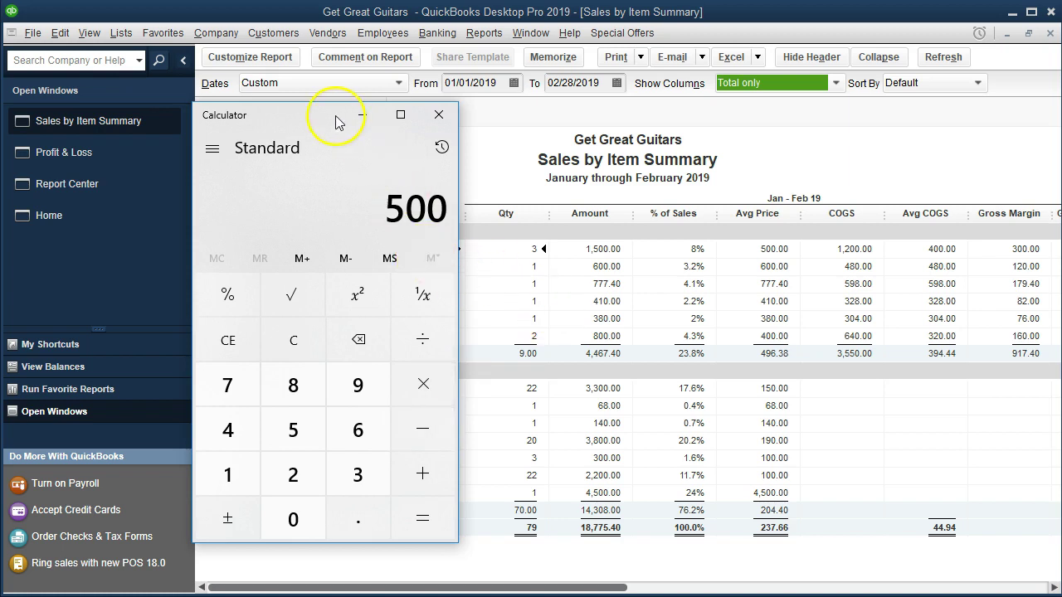
left_click(362, 115)
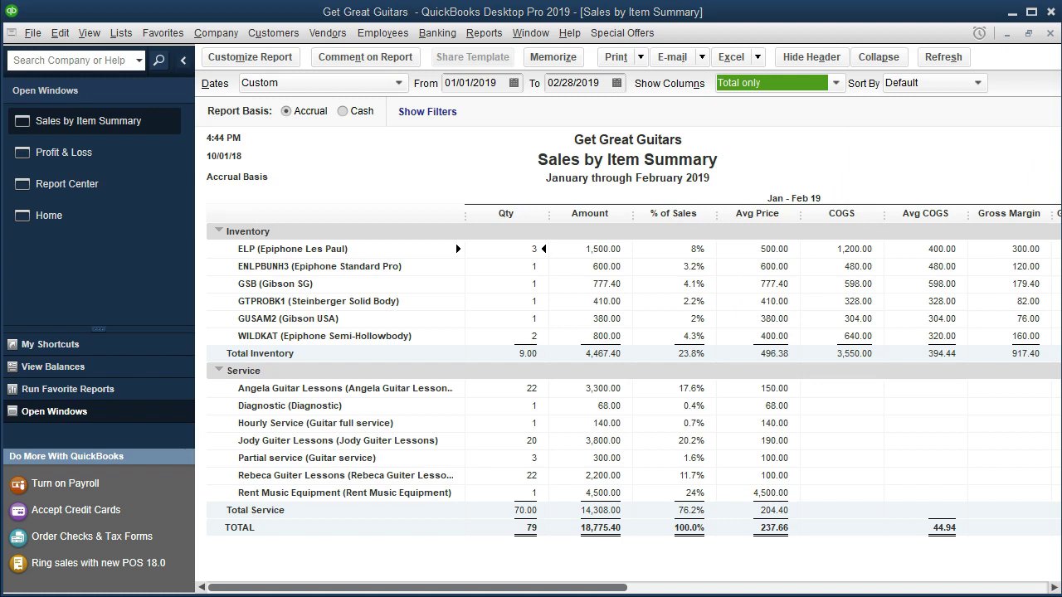
- Divide the ELP amount of 1500 by total sales of 18775.4 in Calculator to check its percentage of sales
left_click_drag(1058, 149, 828, 149)
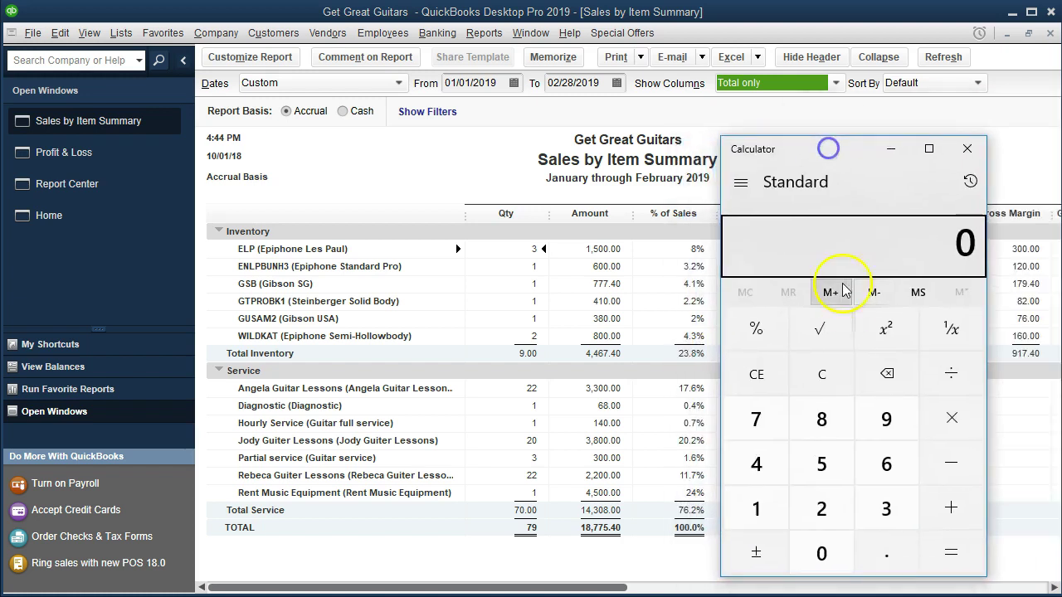
type("1,500")
key("slash")
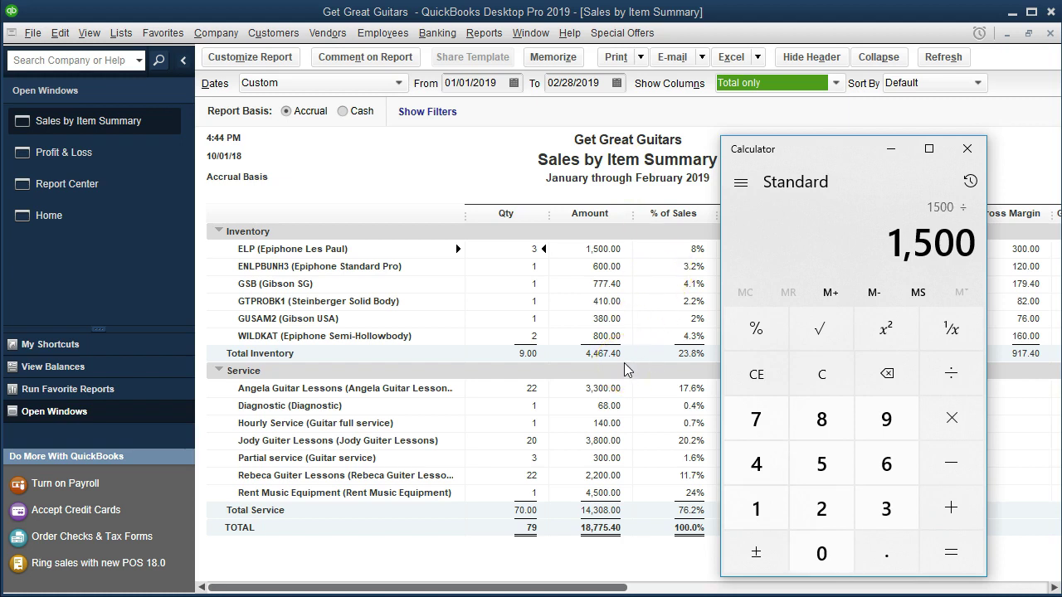
type("18")
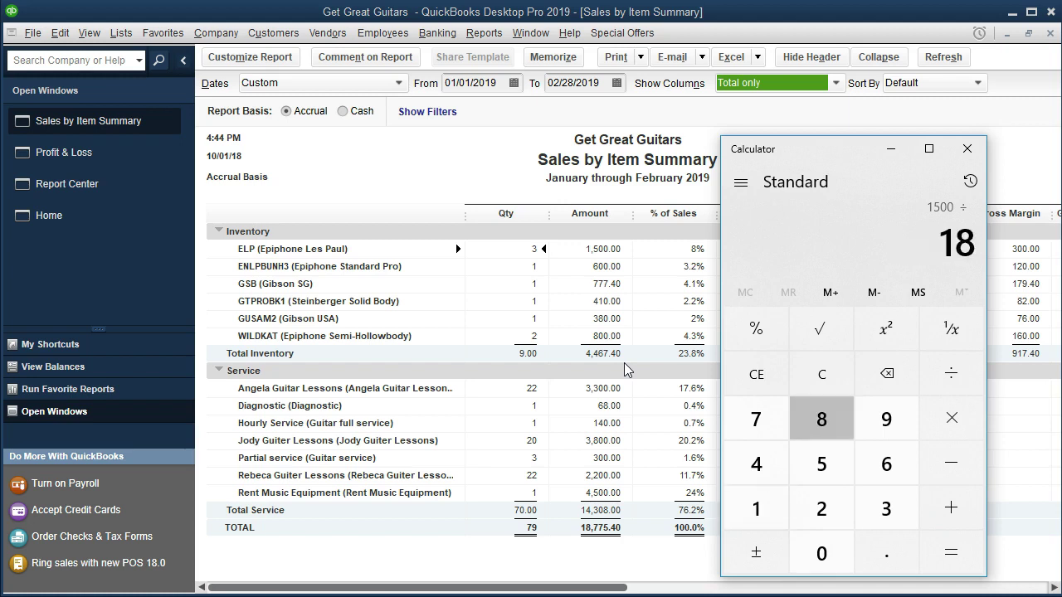
type("775.4")
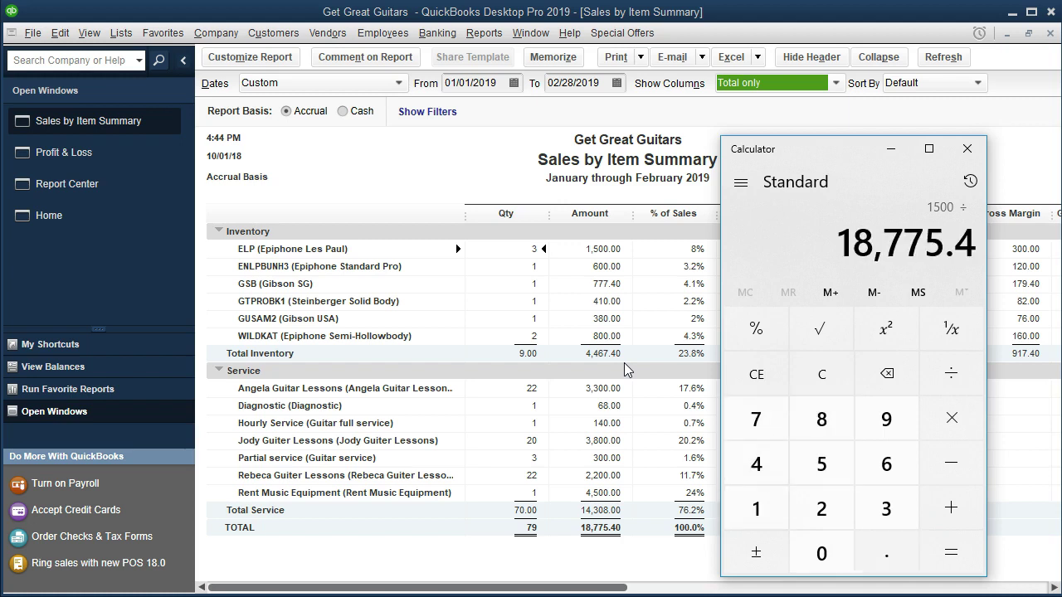
key("Return")
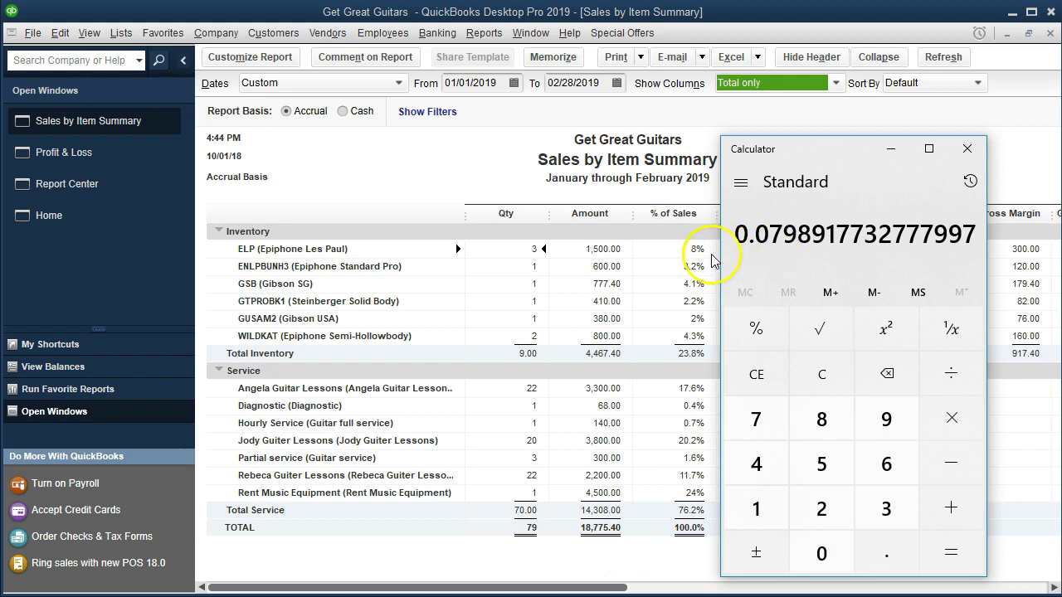
left_click(968, 149)
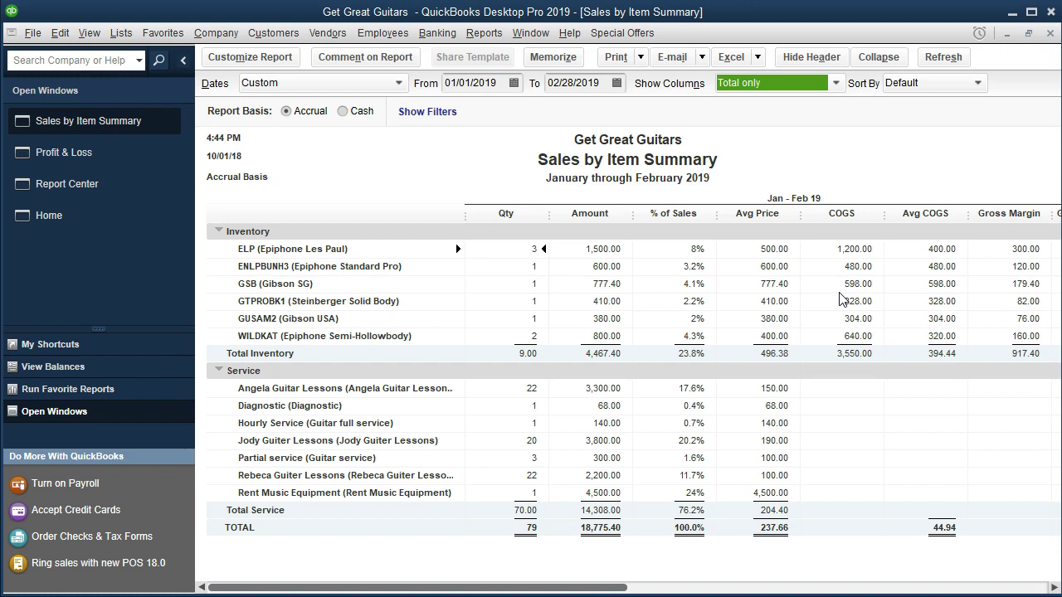
- Hide the date prepared, time prepared and report basis in the report header, and enter the name in the extra footer line
left_click(614, 588)
left_click_drag(651, 587, 931, 576)
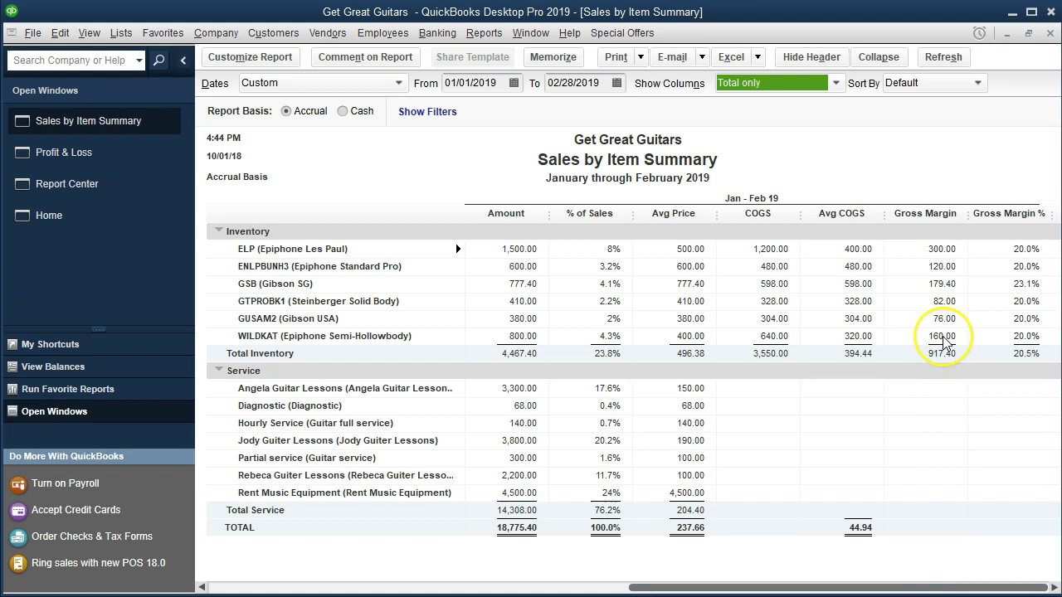
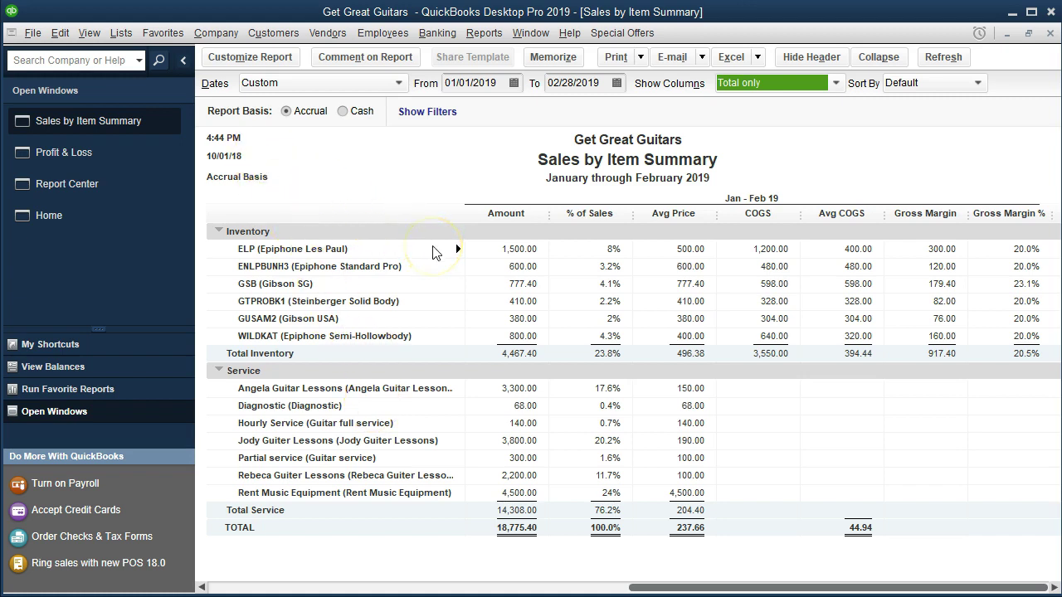
left_click(276, 68)
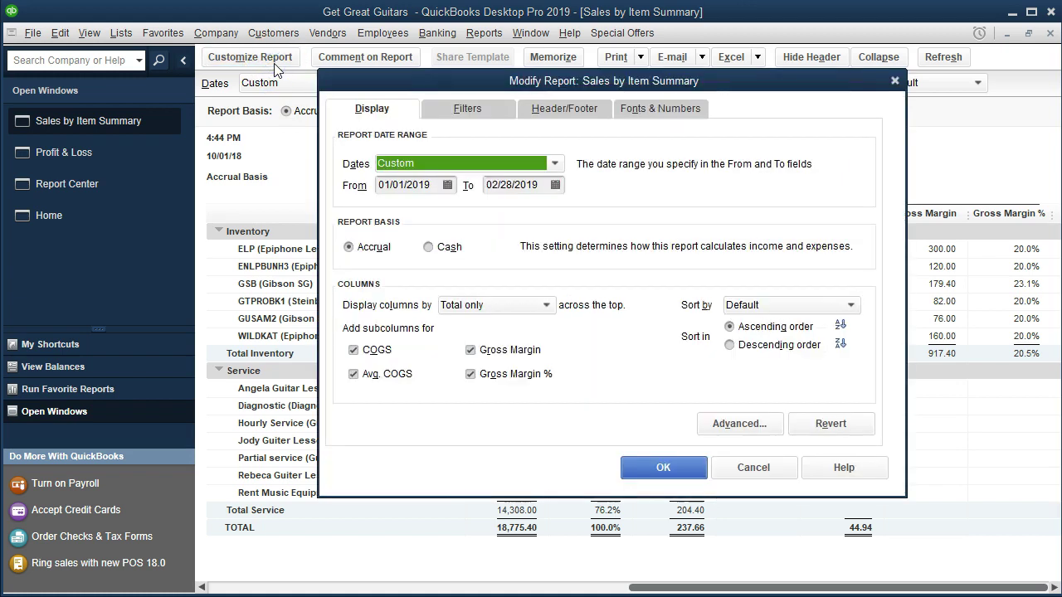
left_click(548, 112)
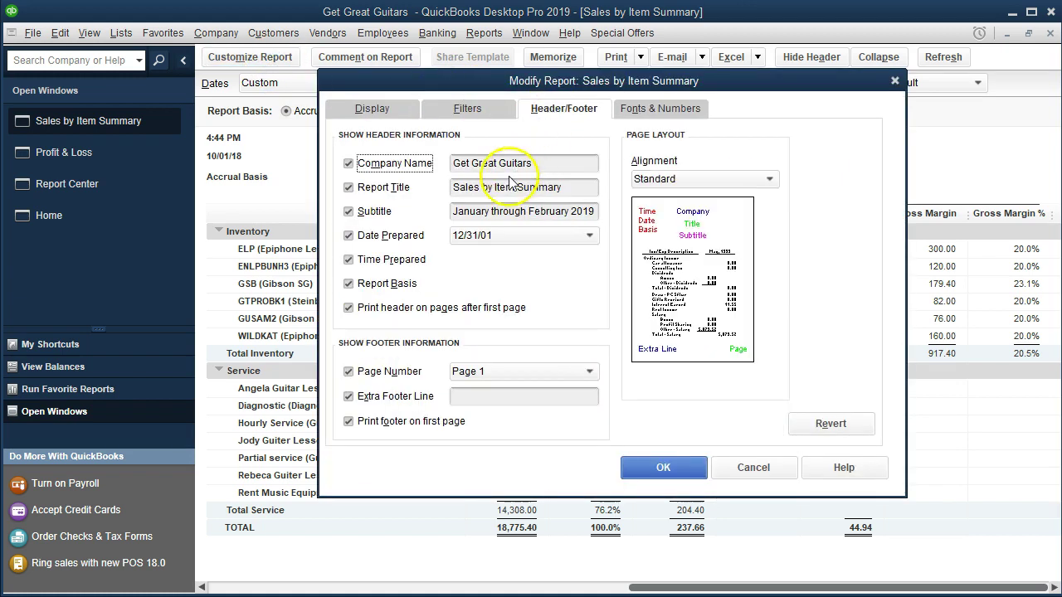
left_click(348, 236)
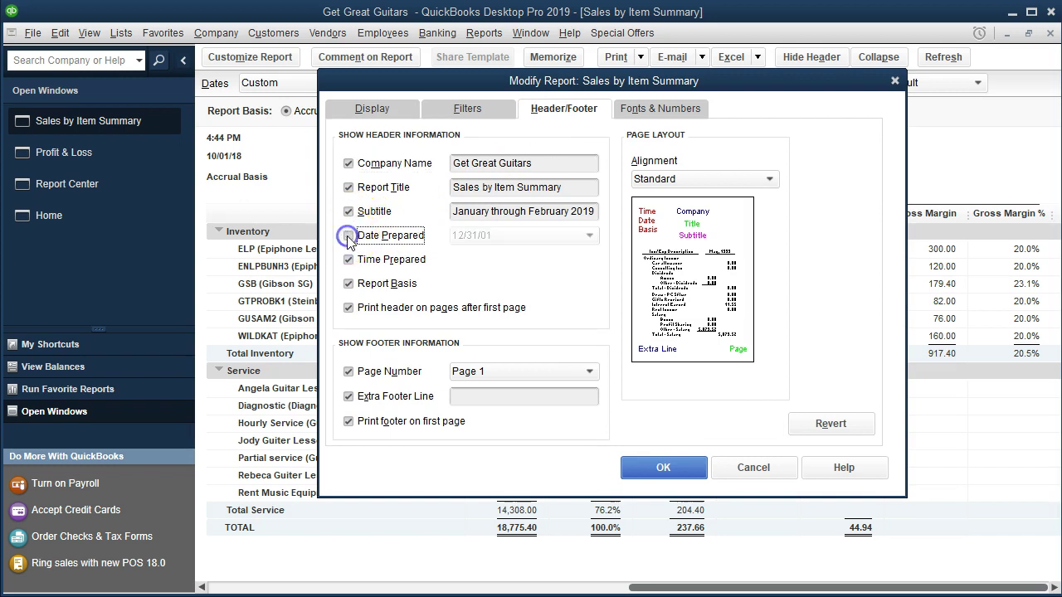
left_click(348, 260)
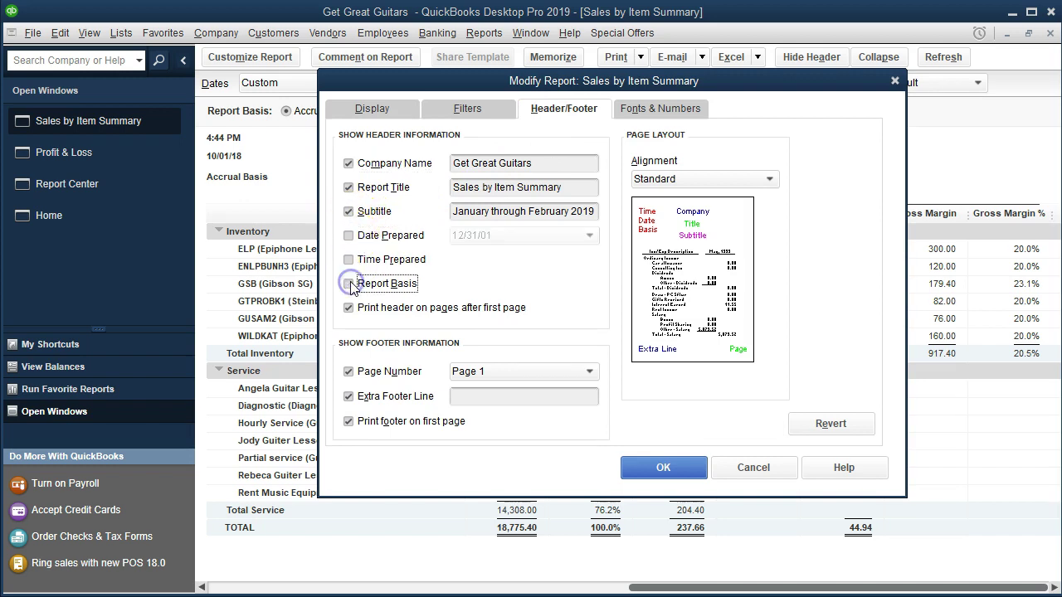
left_click(463, 395)
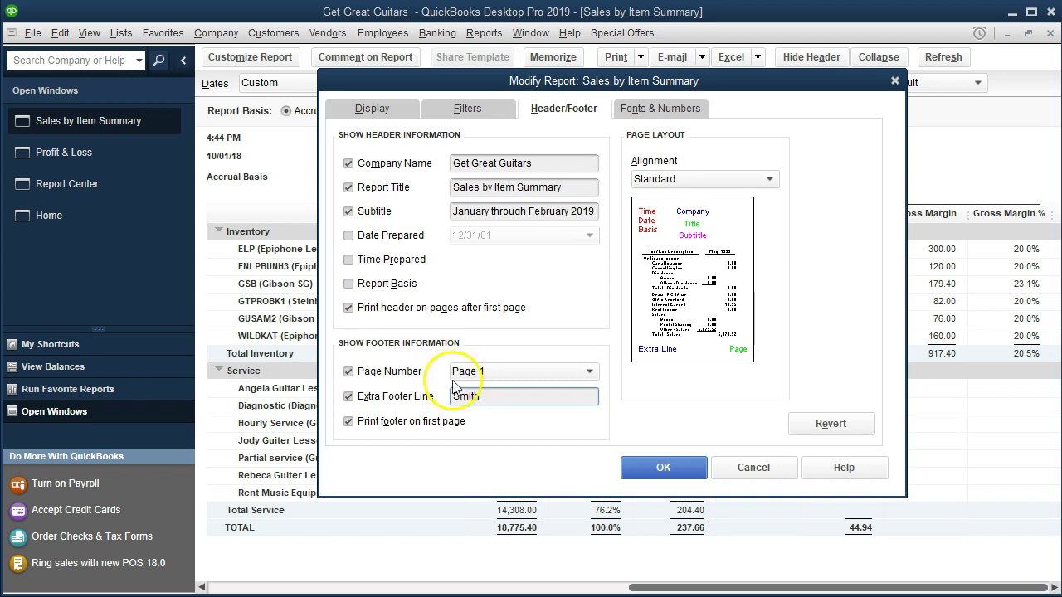
- Format the report's negative numbers in parentheses and bright red, show all numbers without cents, and apply the changes
left_click(664, 112)
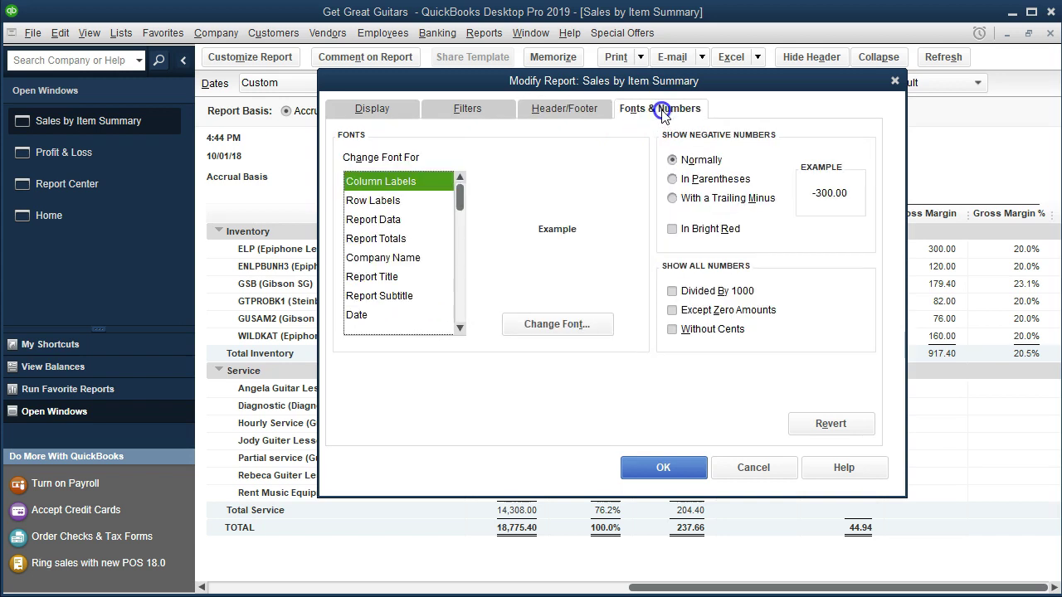
left_click(673, 181)
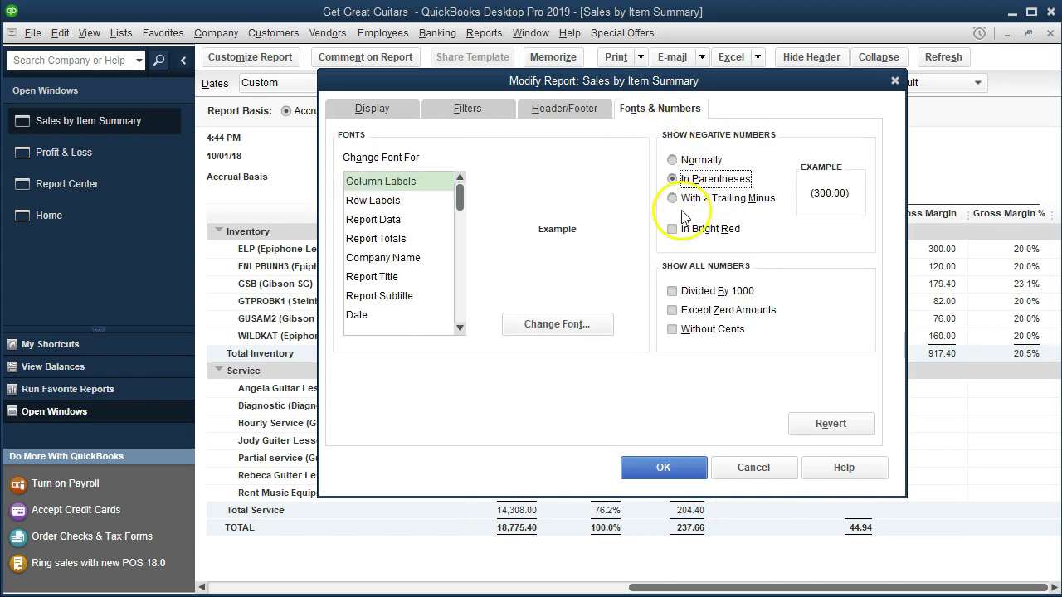
left_click(673, 329)
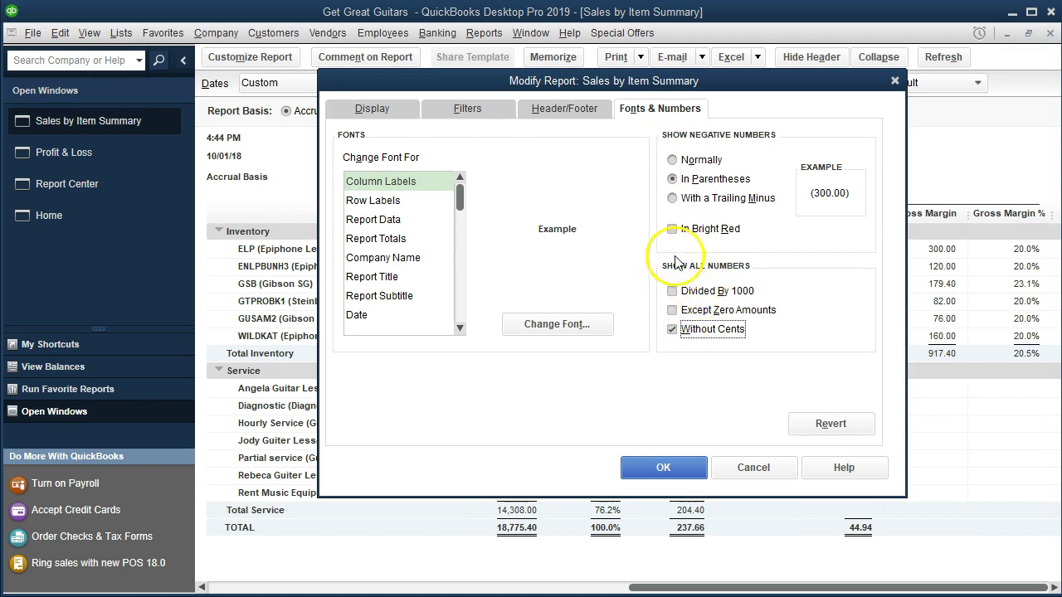
left_click(673, 229)
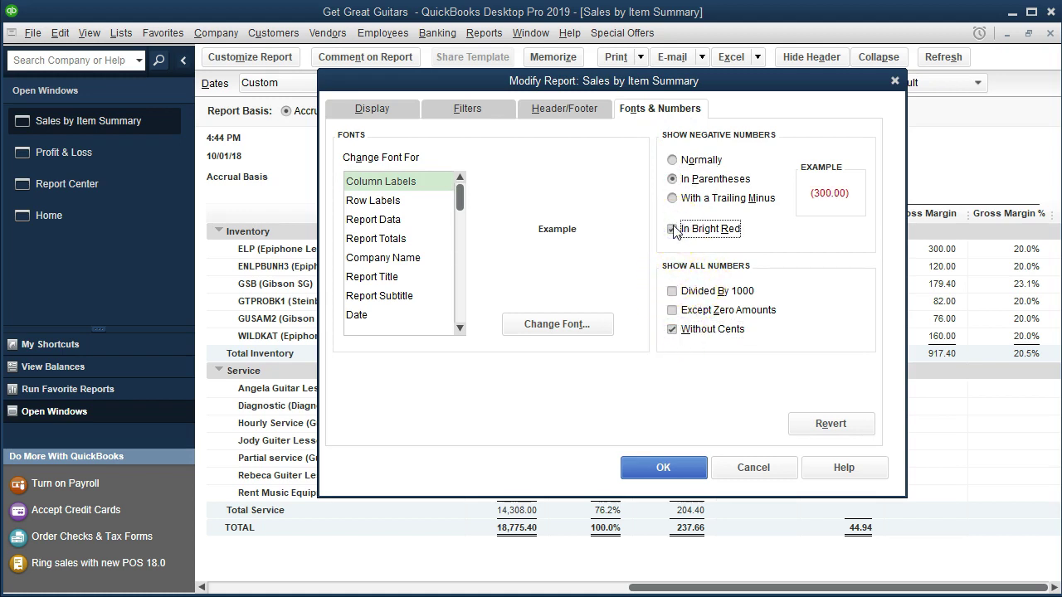
left_click(601, 249)
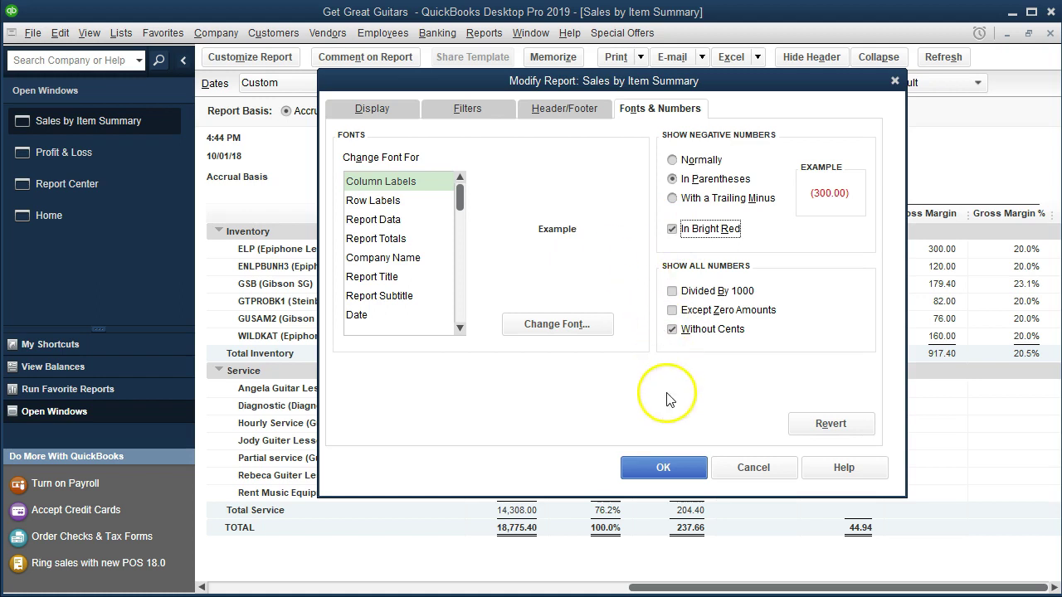
left_click(648, 470)
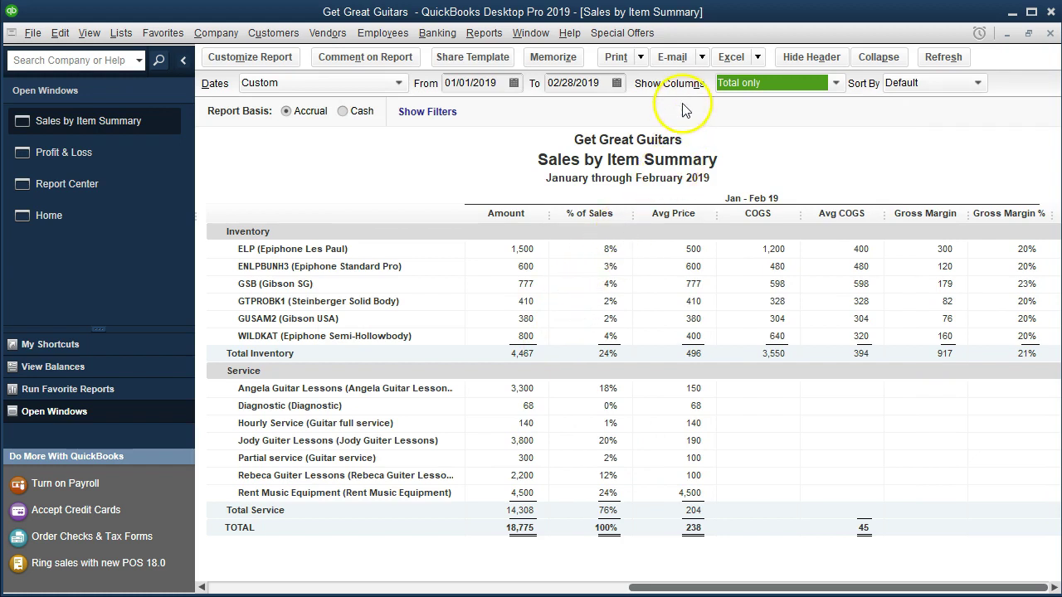
- Set the Excel export of the report to create a new worksheet in an existing workbook
left_click(763, 64)
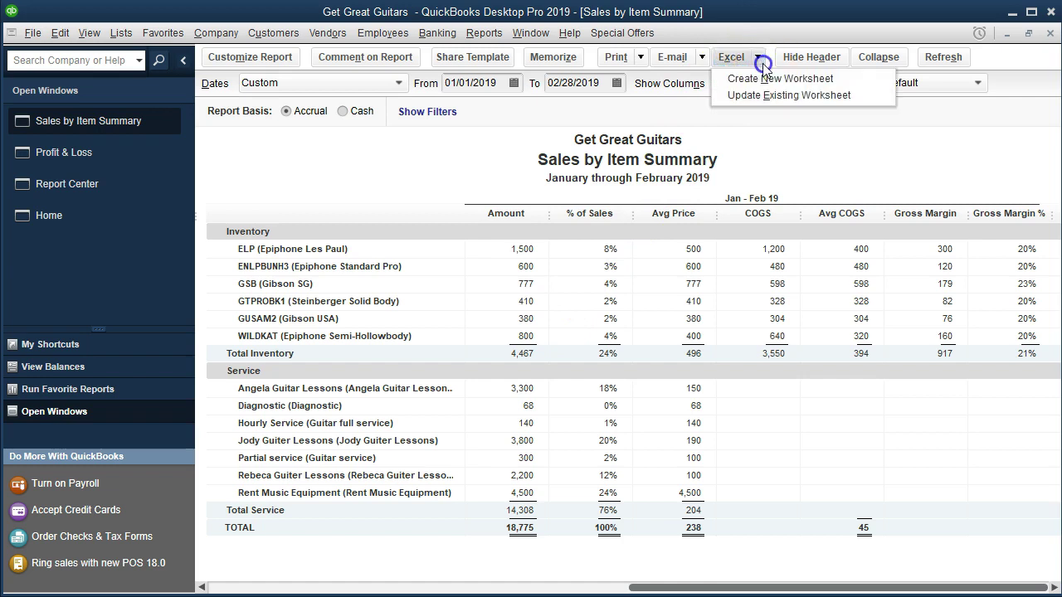
left_click(837, 84)
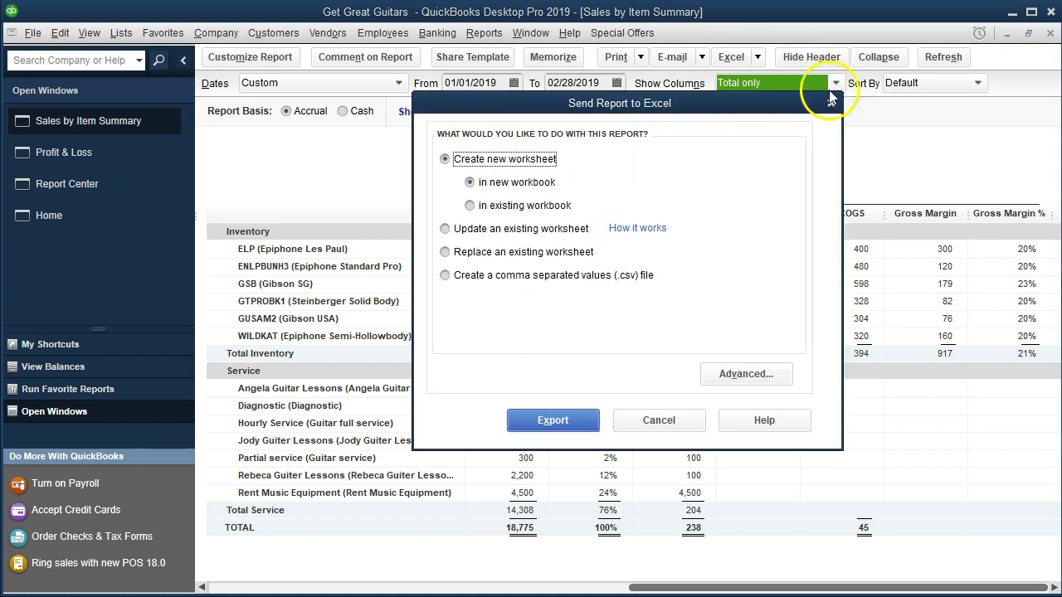
left_click(471, 205)
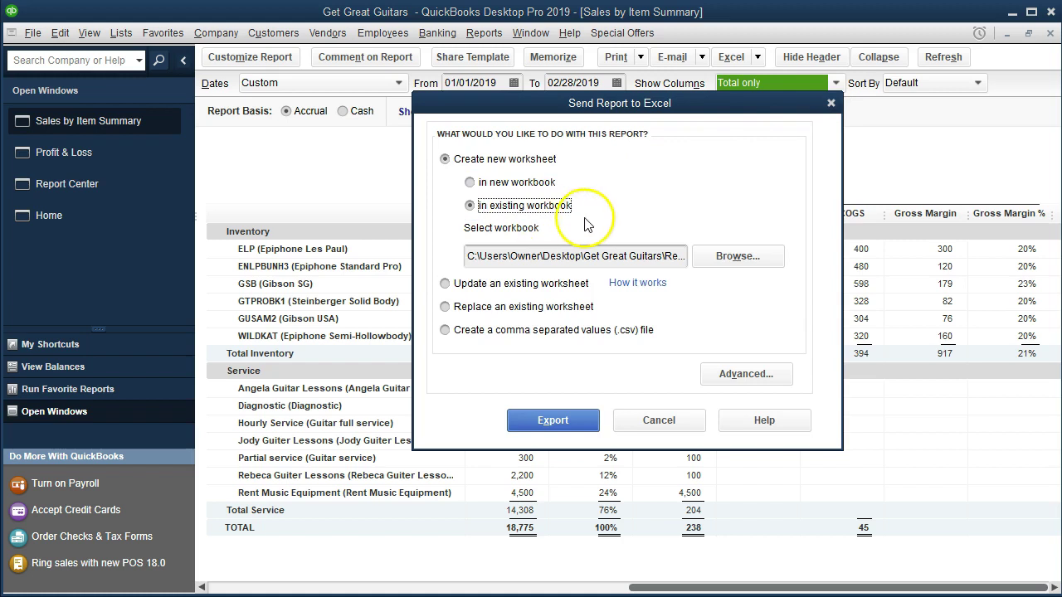
- Choose Section 4 Reports.xlsx in the Section 4 folder of Reports as the target workbook and export the report to it
left_click(717, 256)
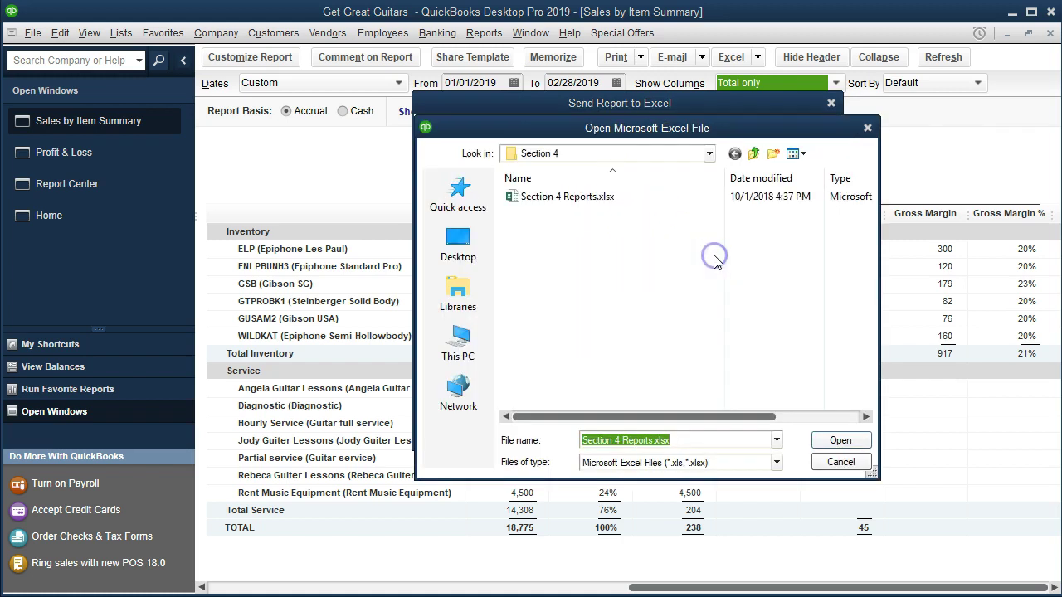
left_click(712, 153)
left_click_drag(711, 153, 693, 203)
double_click(581, 216)
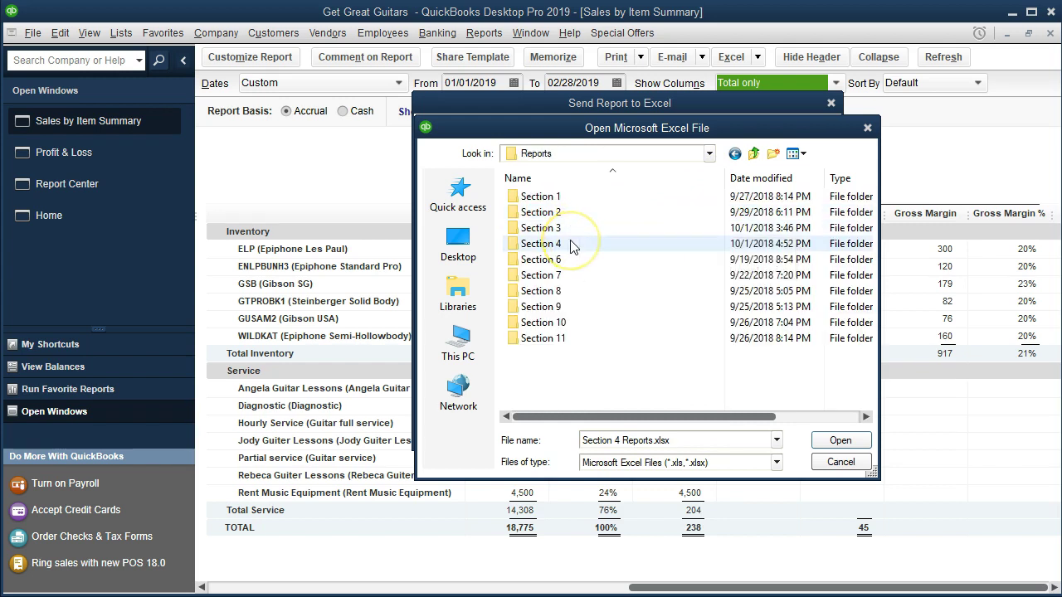
left_click(571, 243)
double_click(571, 243)
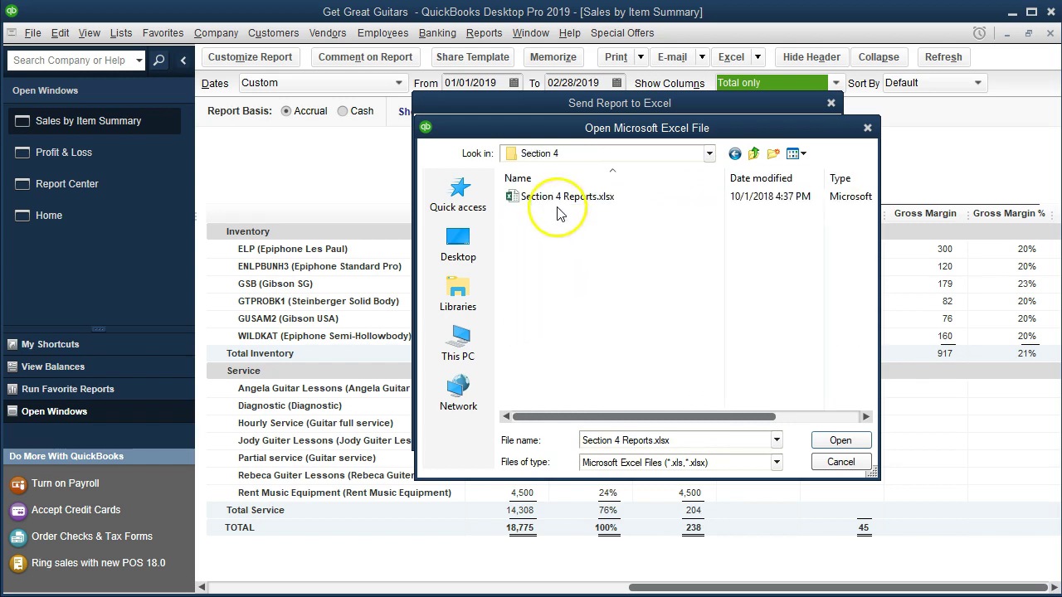
left_click(556, 203)
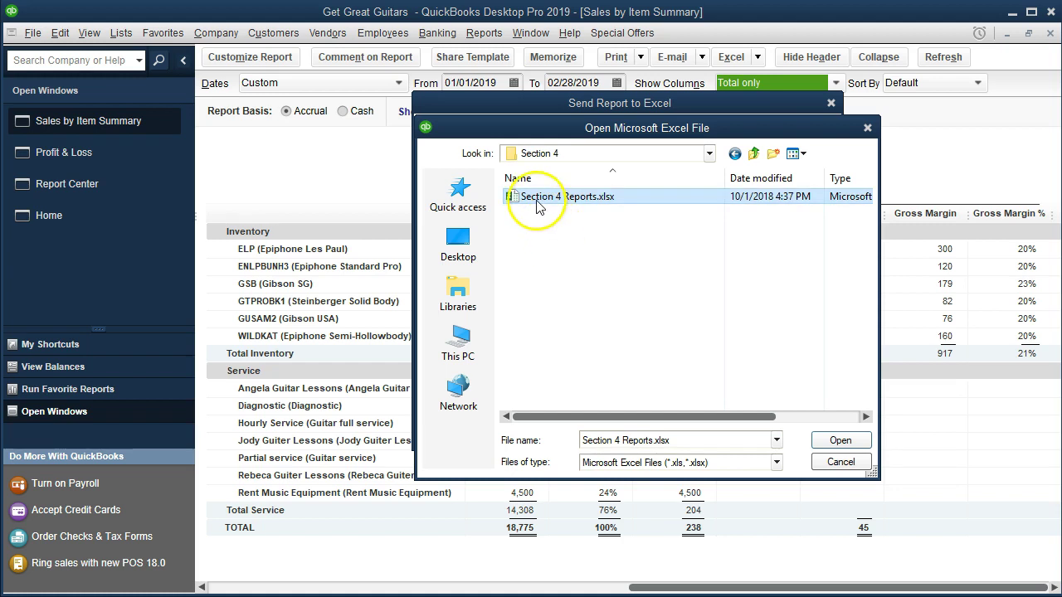
double_click(544, 196)
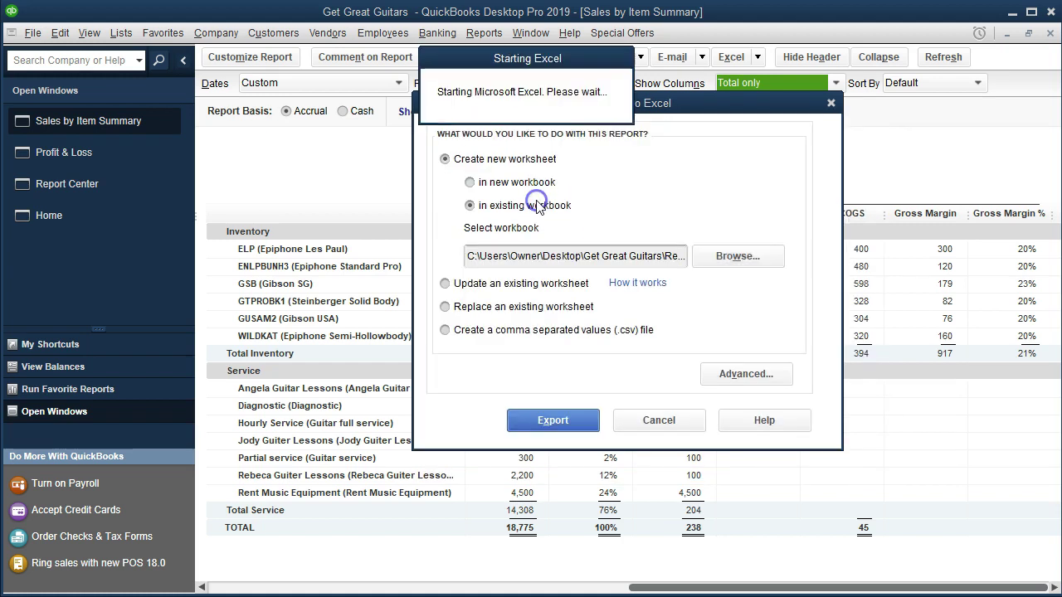
left_click(532, 427)
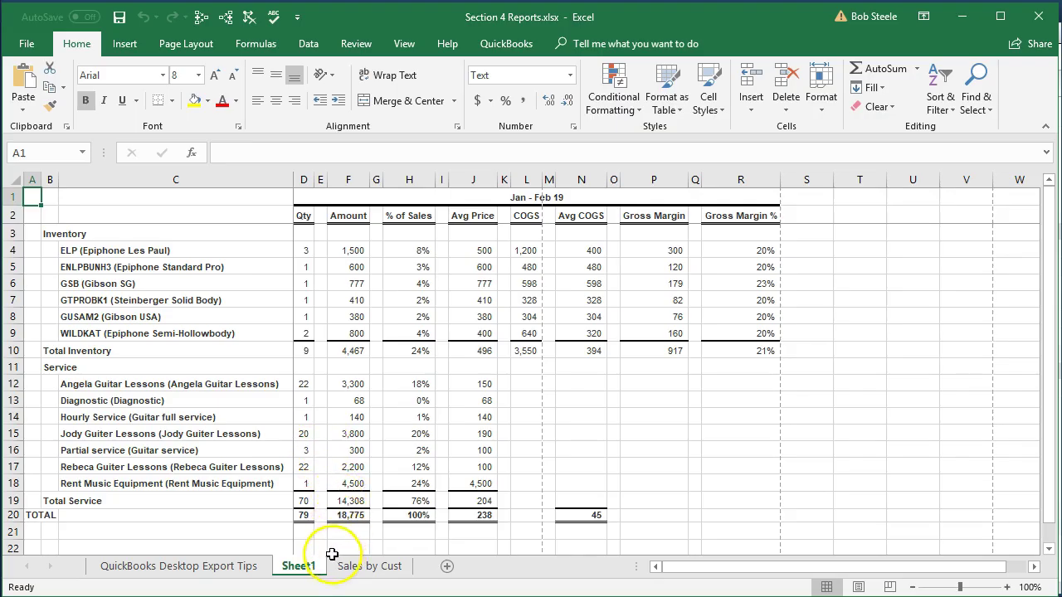
- Move the exported Sheet1 worksheet so that it follows Sales by Cust
left_click_drag(307, 576, 334, 569)
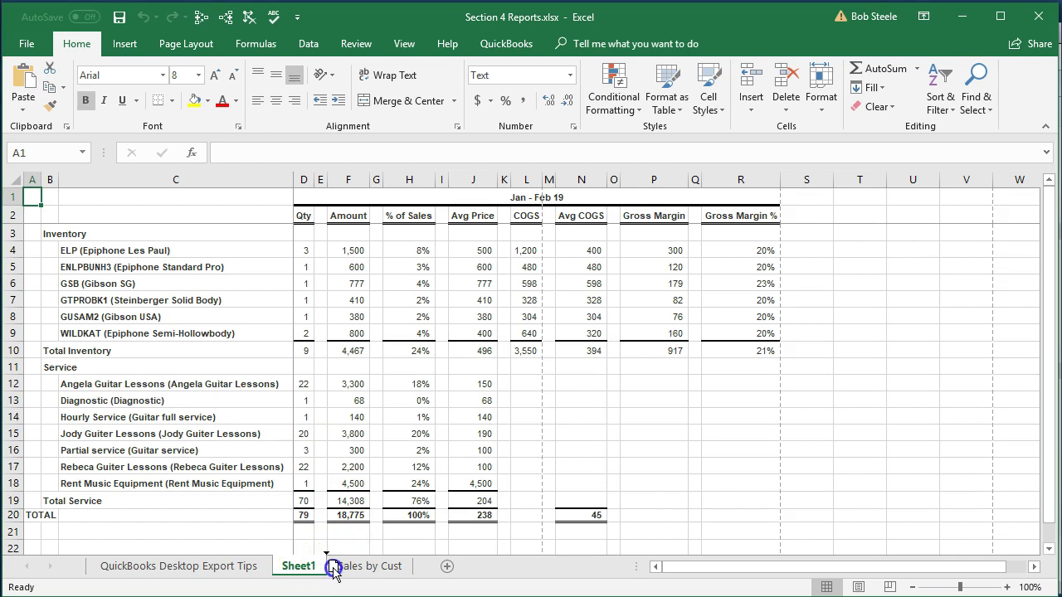
left_click_drag(435, 565, 437, 566)
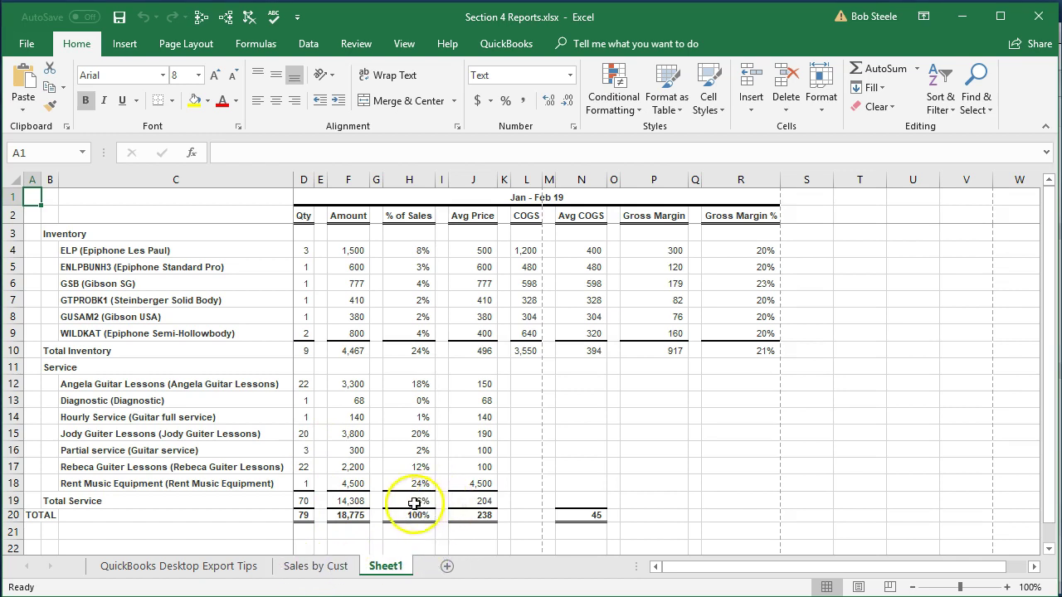
- Remove the worksheet's window split, check the report header in Page Layout view and return to Normal view
left_click(406, 45)
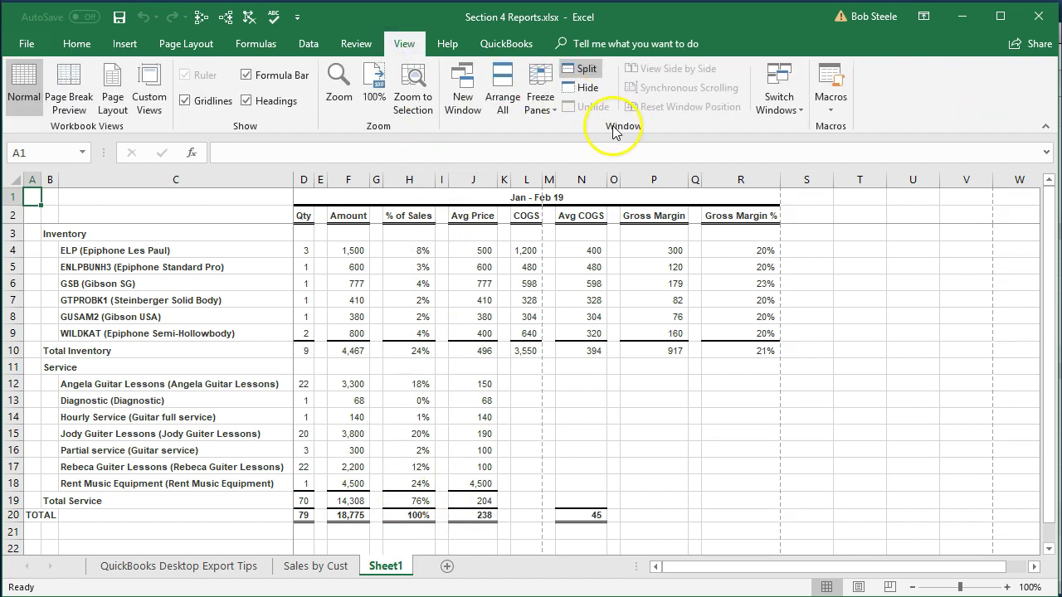
left_click(588, 72)
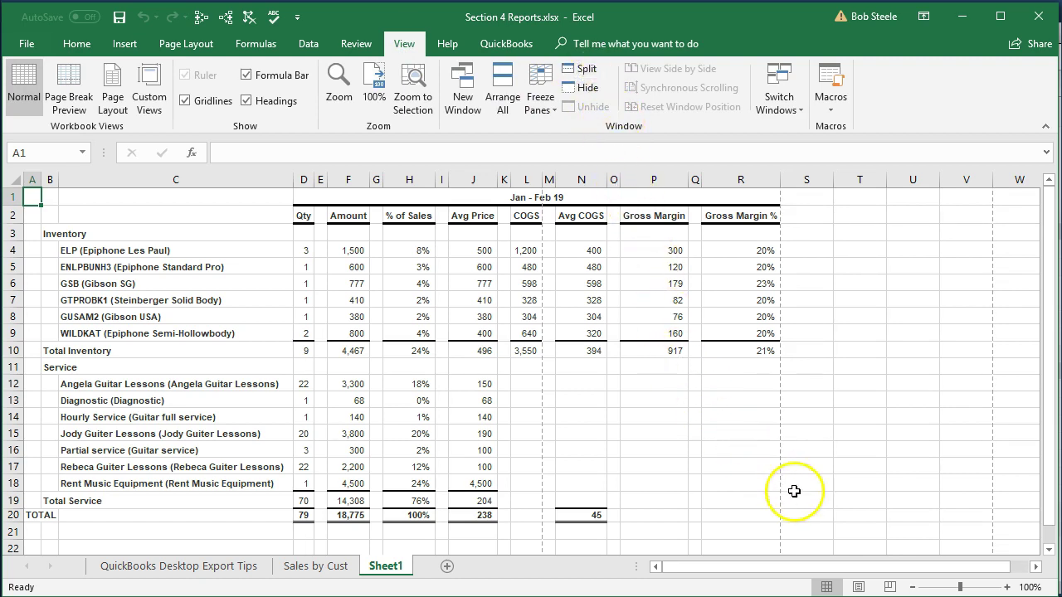
left_click(859, 586)
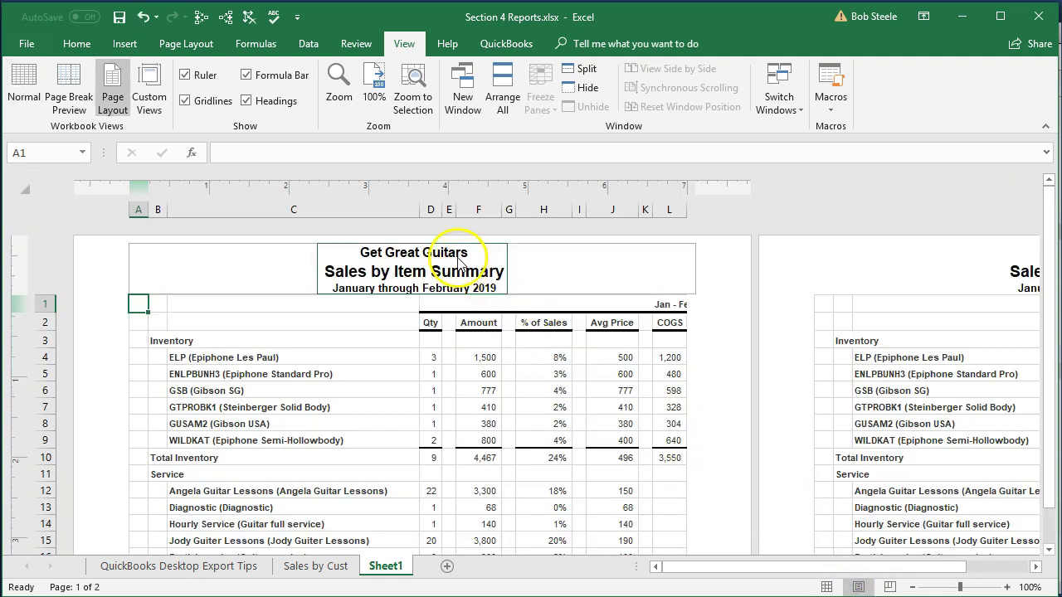
left_click(827, 586)
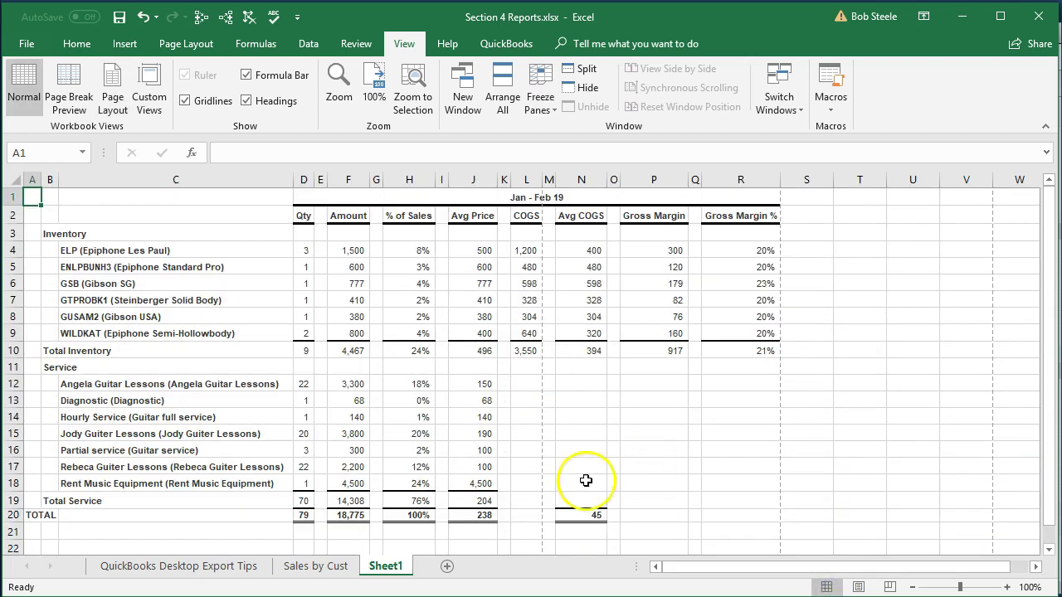
- Rename the Sheet1 worksheet as Sales by Item
double_click(377, 567)
key("Return")
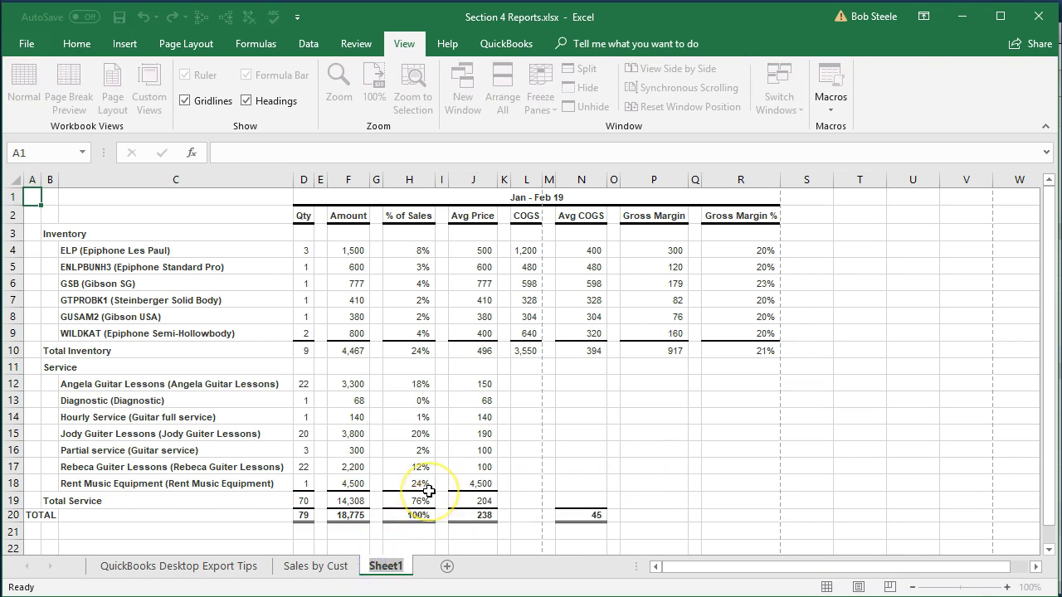
type("Sales by Item")
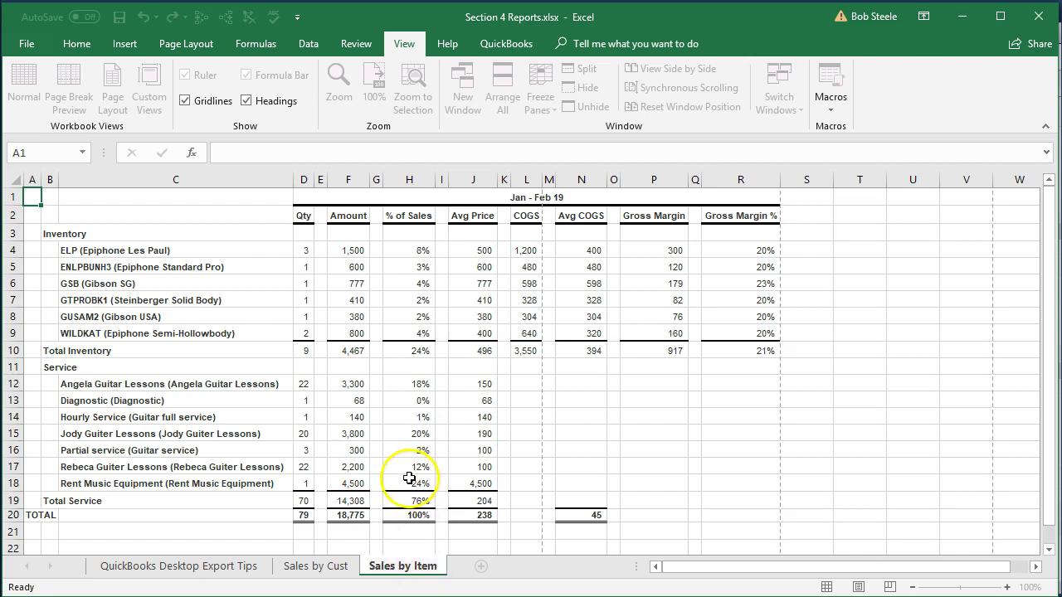
left_click(409, 479)
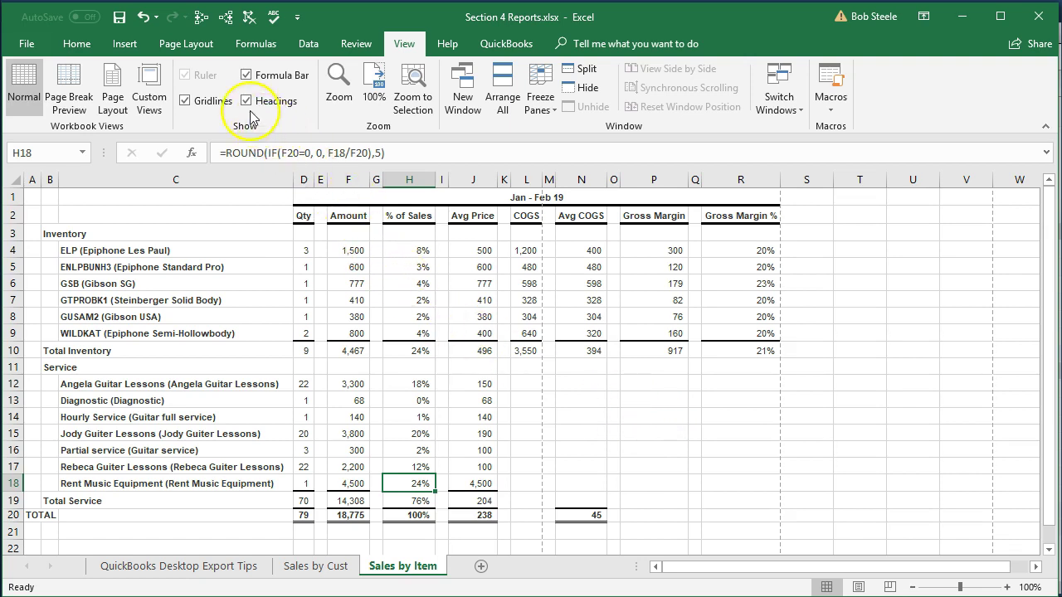
- Set the Sales by Item worksheet's page orientation to landscape
left_click(187, 46)
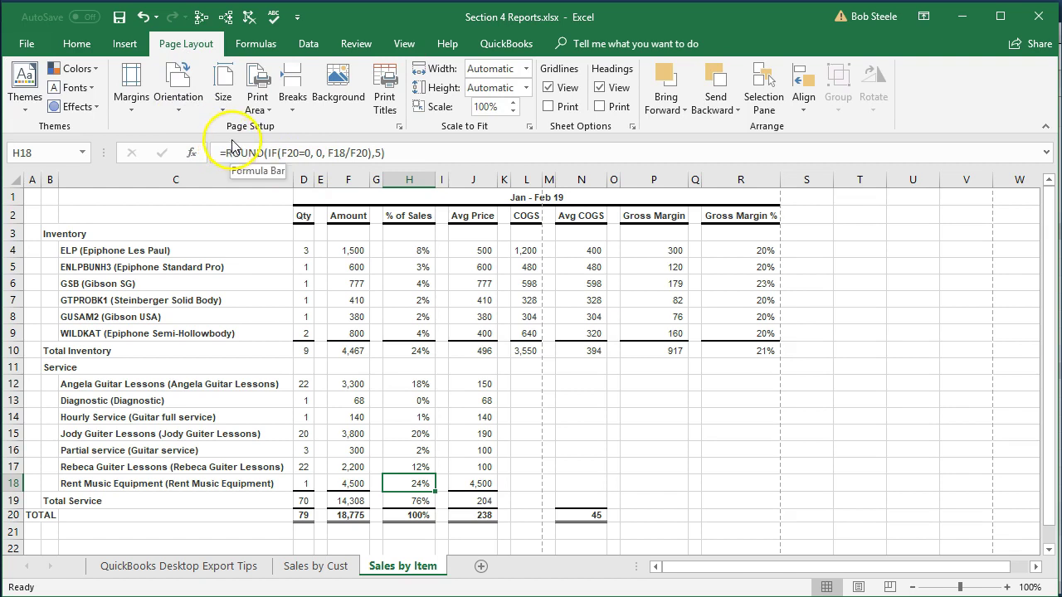
left_click(190, 108)
left_click(203, 172)
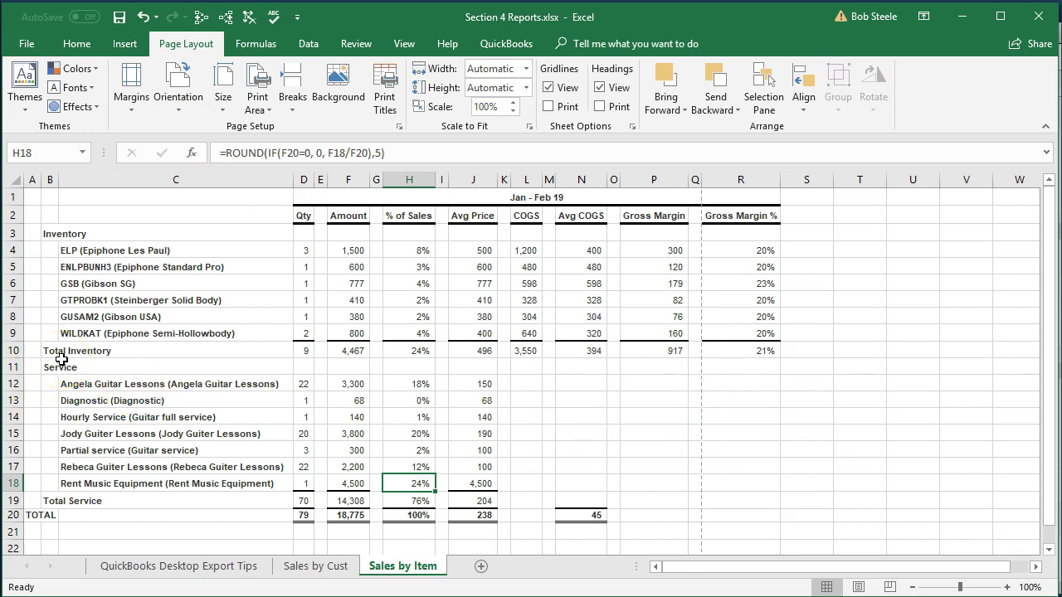
left_click(31, 179)
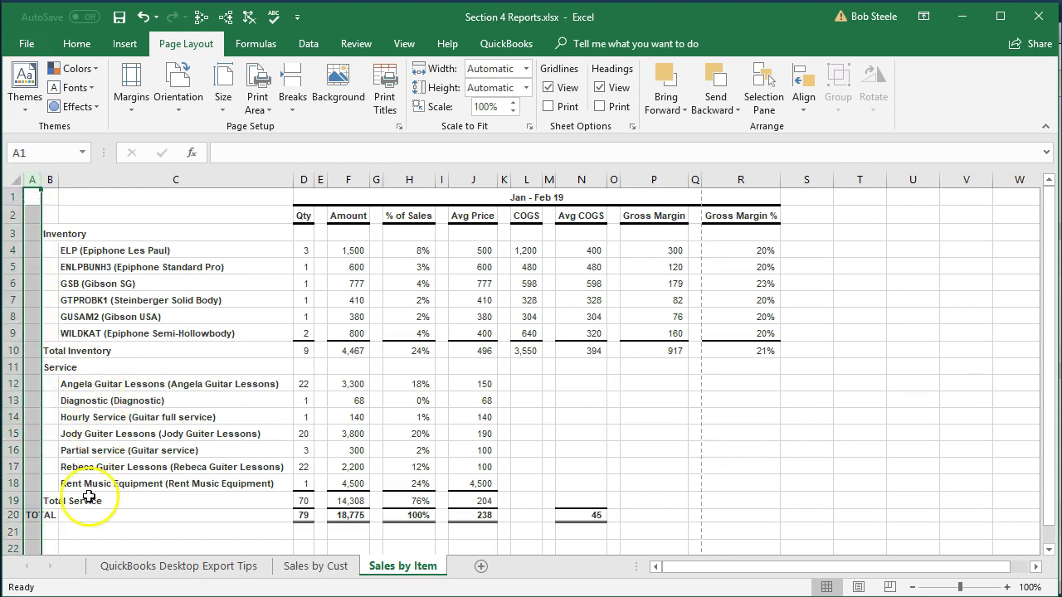
right_click(33, 370)
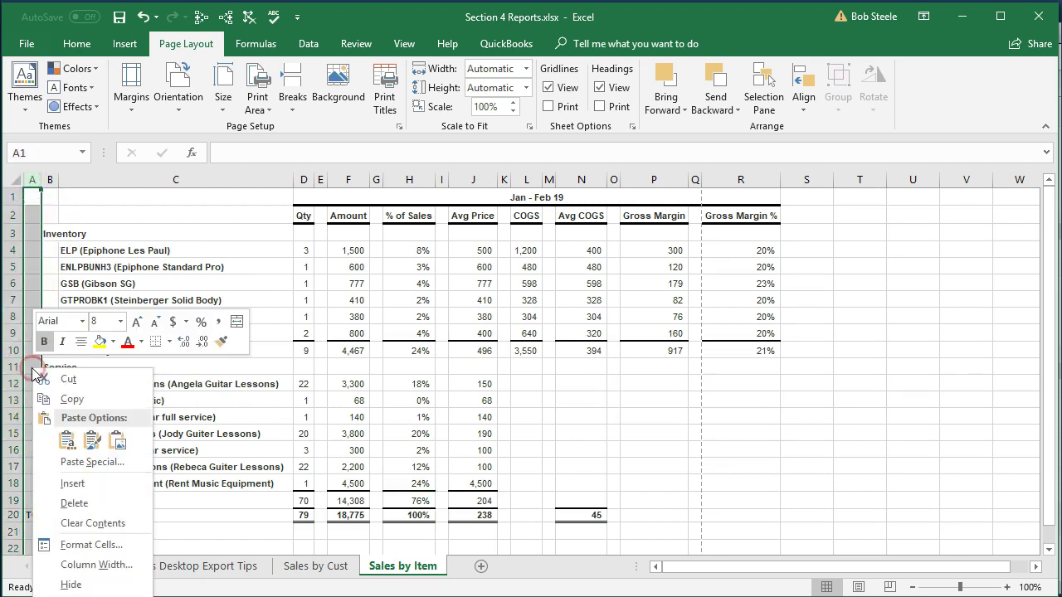
left_click(205, 238)
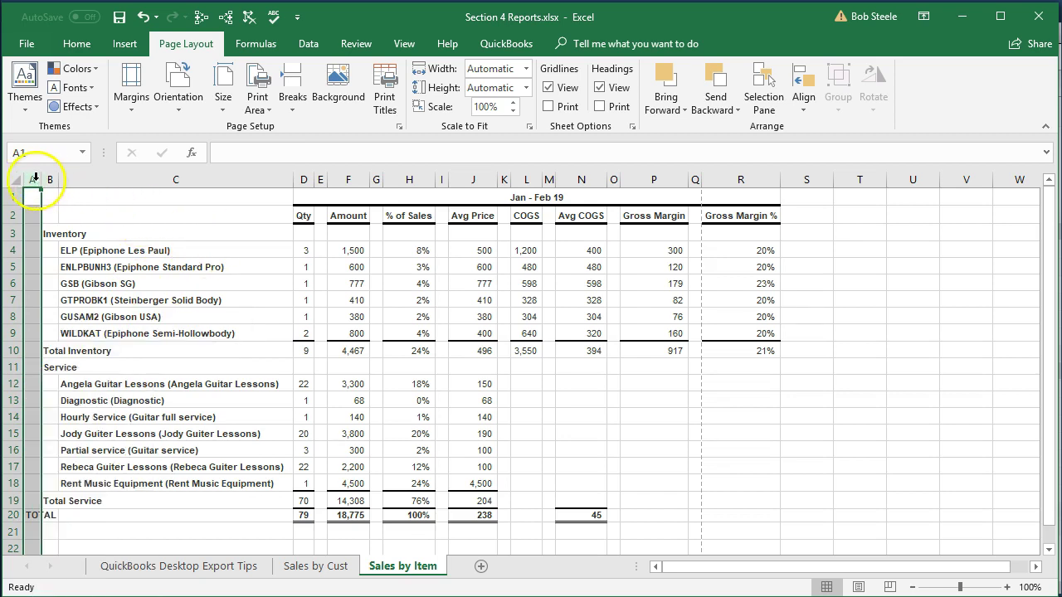
left_click(93, 214)
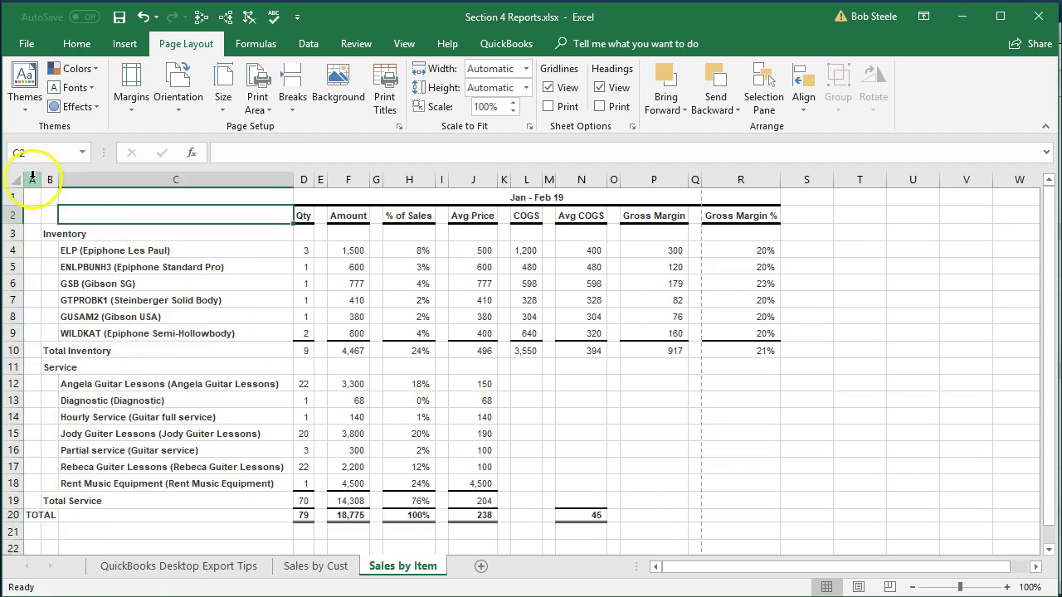
- Delete the narrow indent column A from the Sales by Item worksheet
left_click(32, 176)
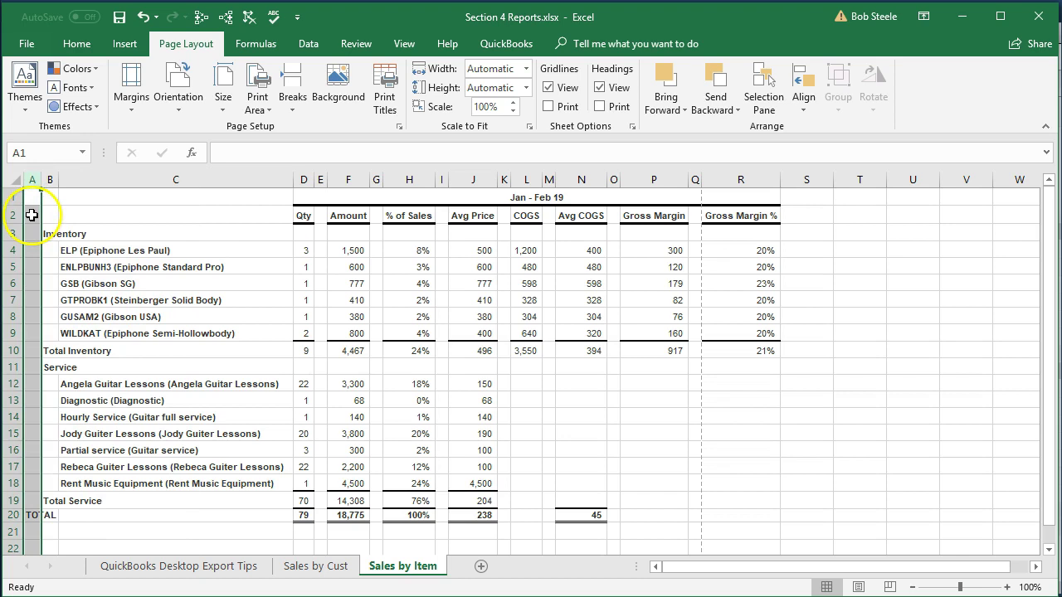
right_click(33, 218)
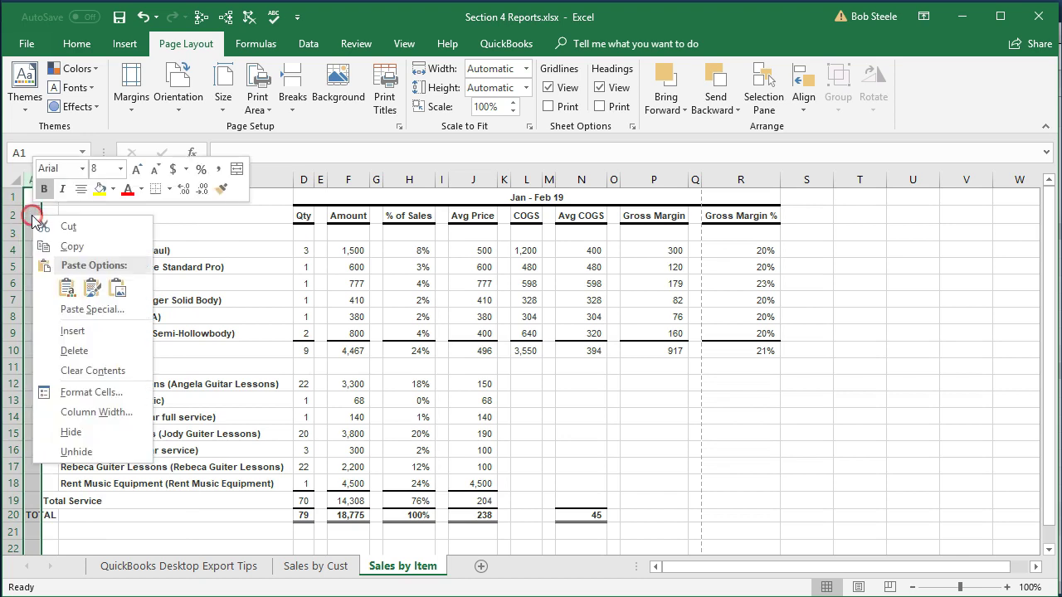
left_click(48, 350)
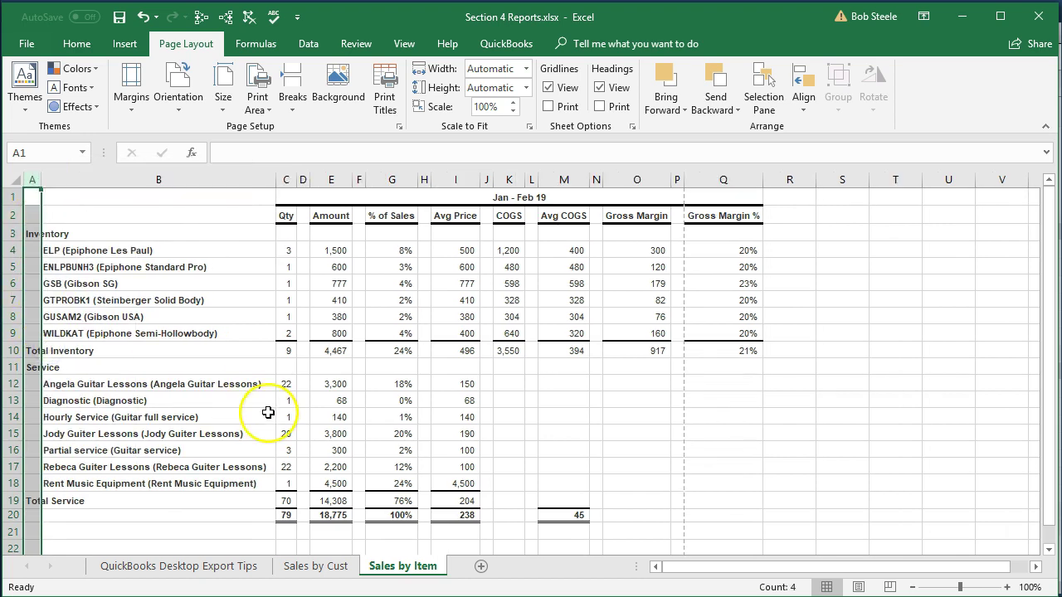
- Delete the empty spacer columns D, F, H, J, L, N and P between the report's value columns in one operation
left_click(303, 179)
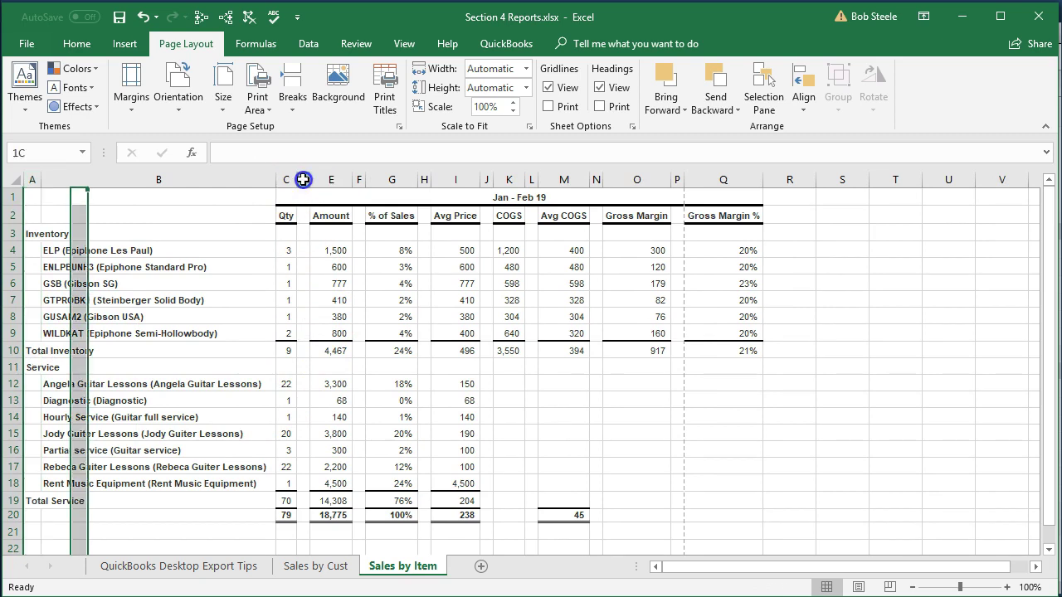
left_click_drag(303, 180, 486, 179)
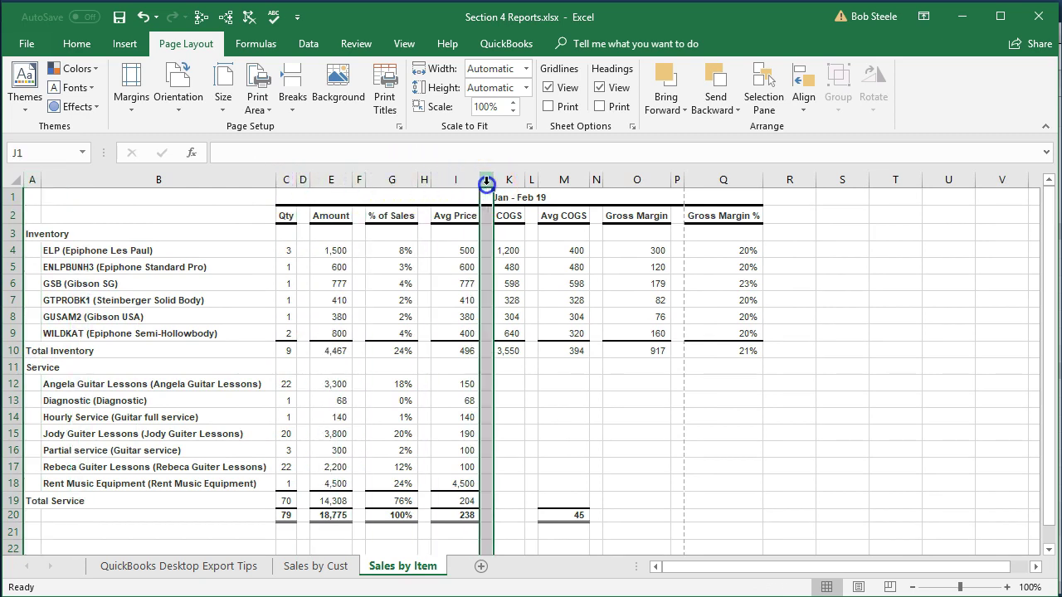
left_click(305, 179)
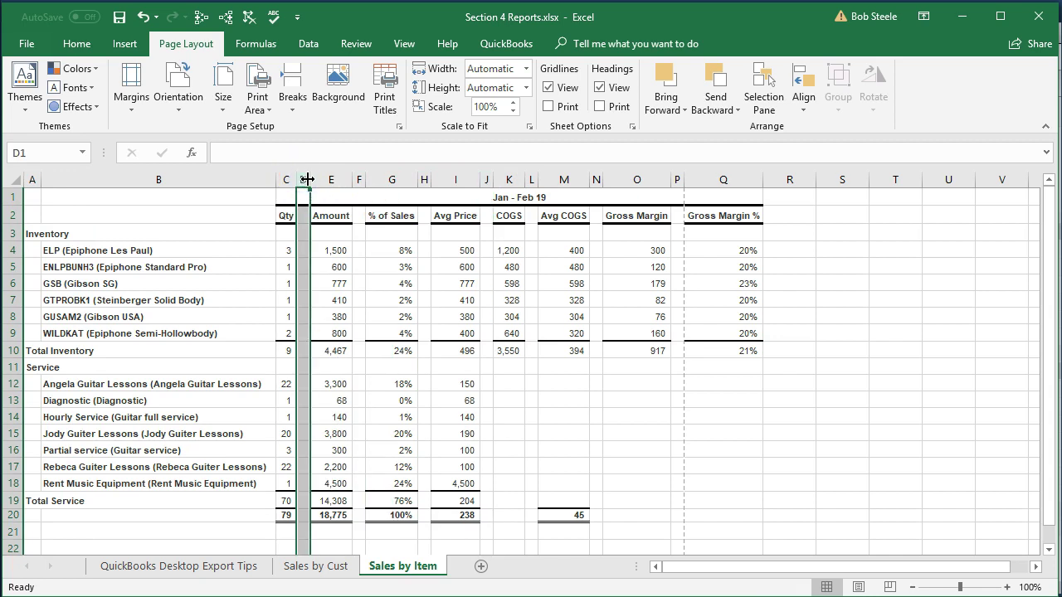
left_click(361, 176)
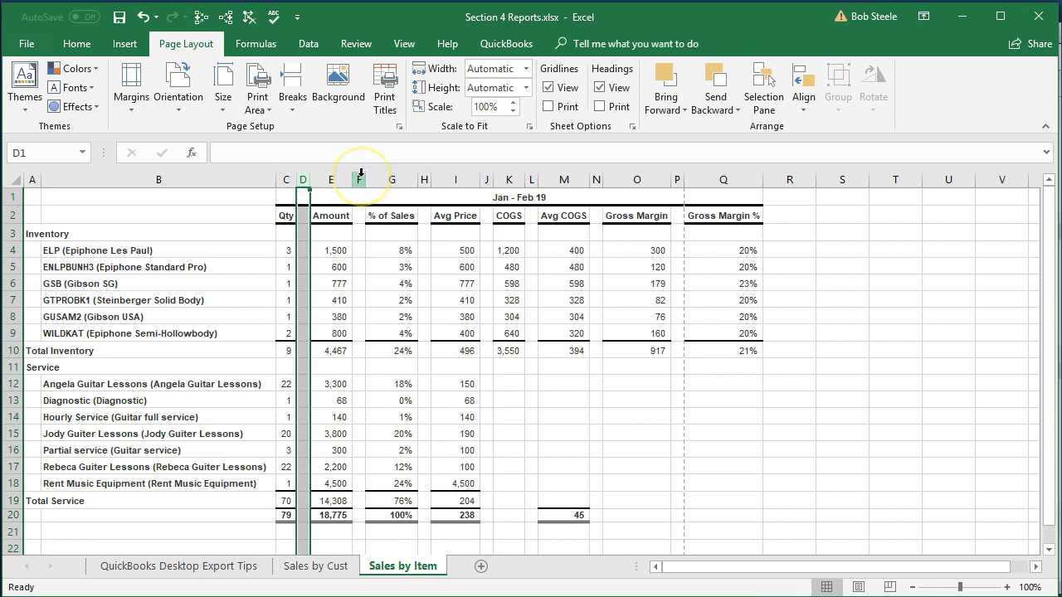
left_click(361, 176, "ctrl")
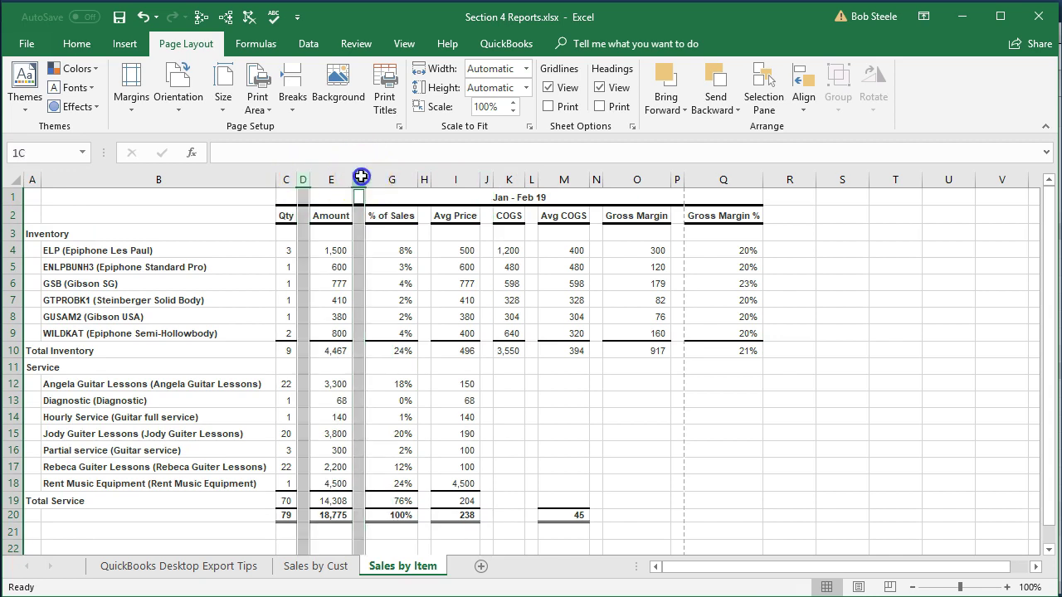
left_click(423, 179, "ctrl")
left_click_drag(474, 186, 490, 184)
left_click(488, 176, "ctrl")
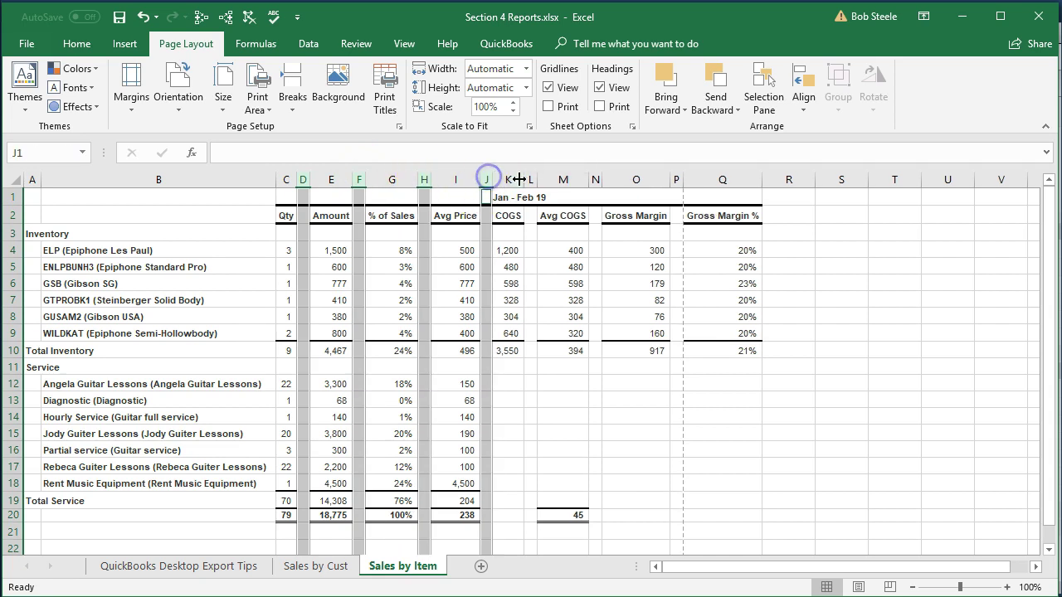
left_click(531, 179, "ctrl")
left_click(595, 181, "ctrl")
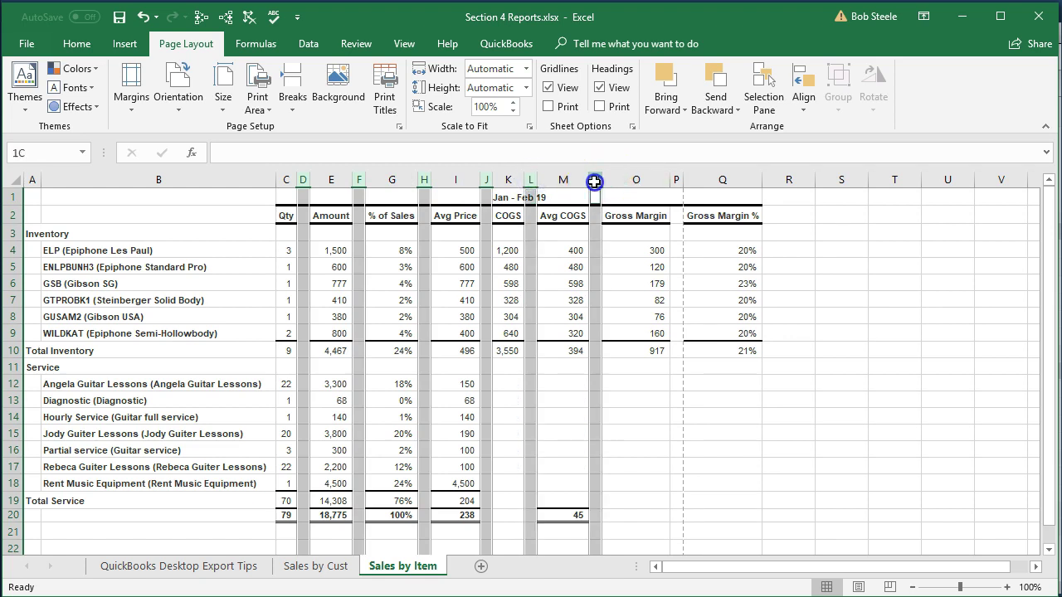
left_click(676, 177, "ctrl")
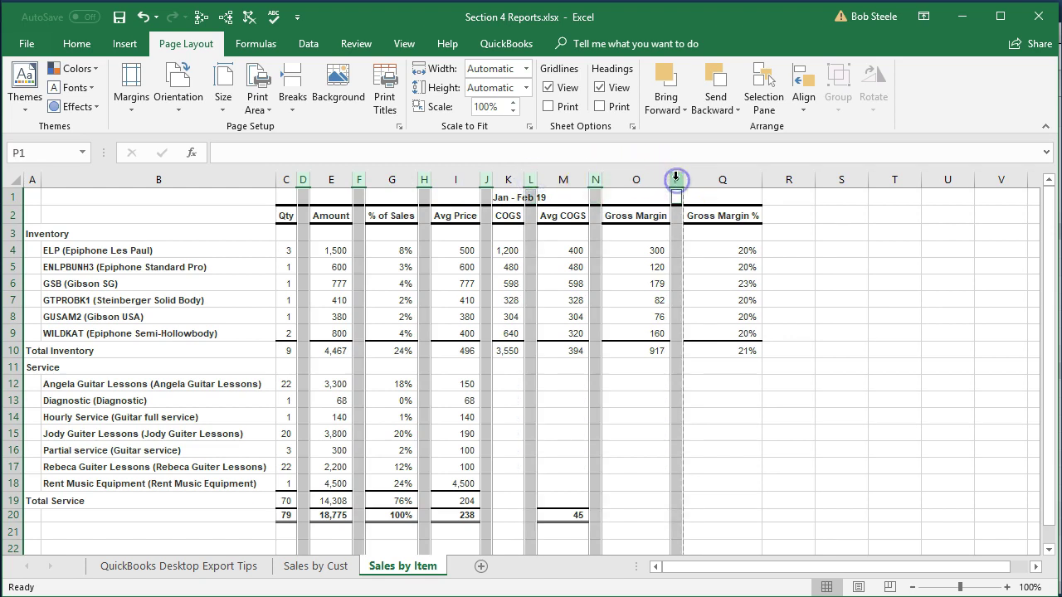
right_click(488, 238)
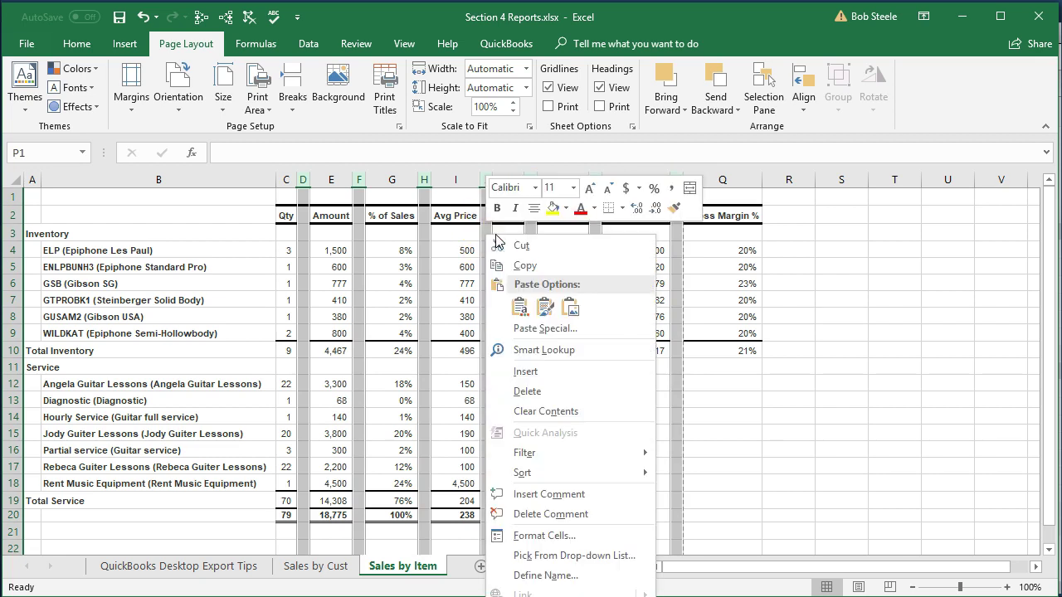
left_click(526, 390)
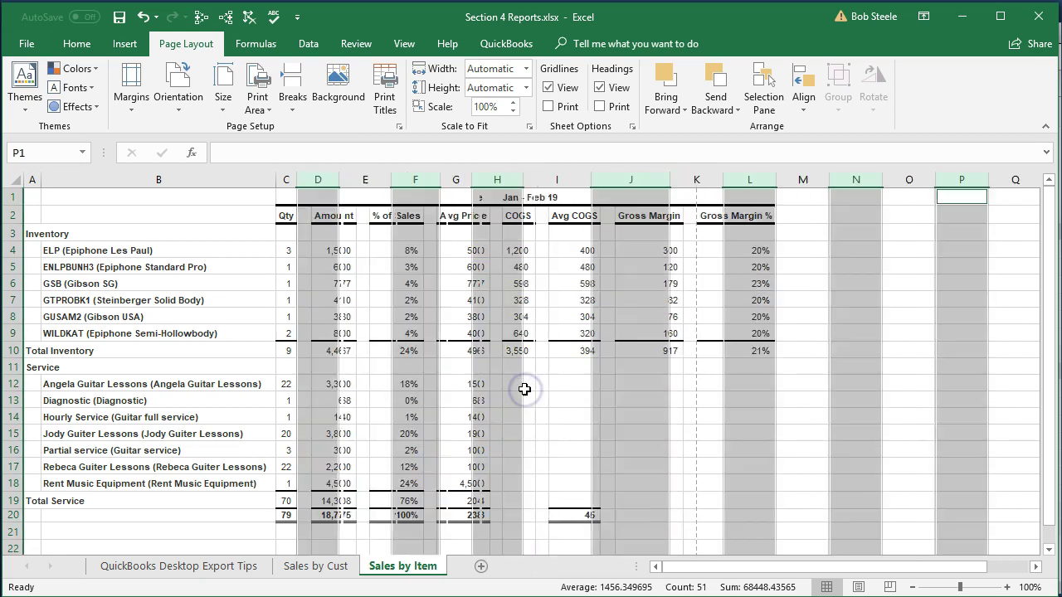
left_click(554, 415)
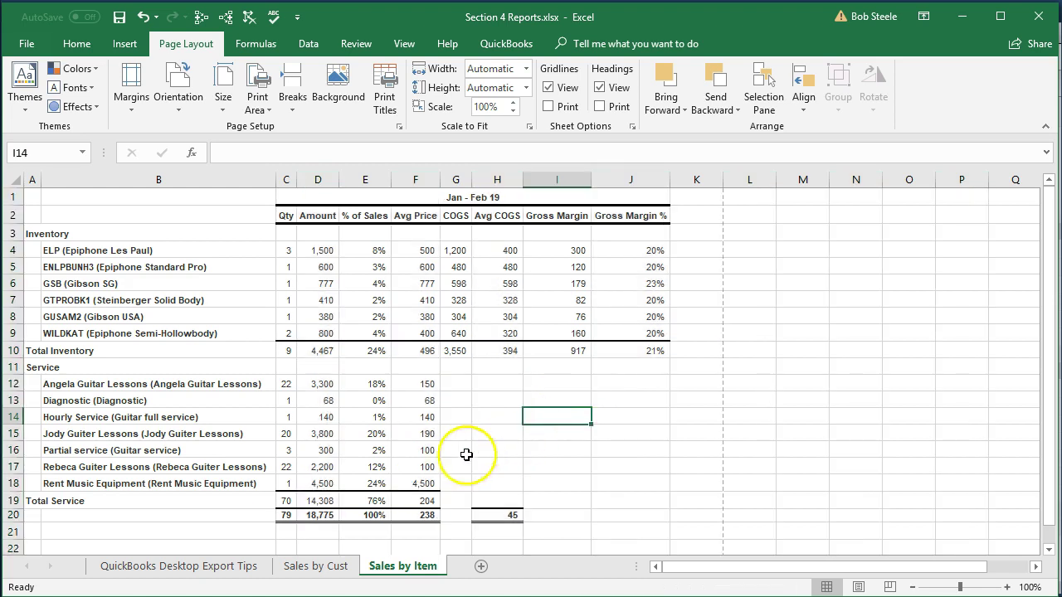
- Delete the QuickBooks Desktop Export Tips worksheet from the workbook
left_click(197, 567)
right_click(197, 571)
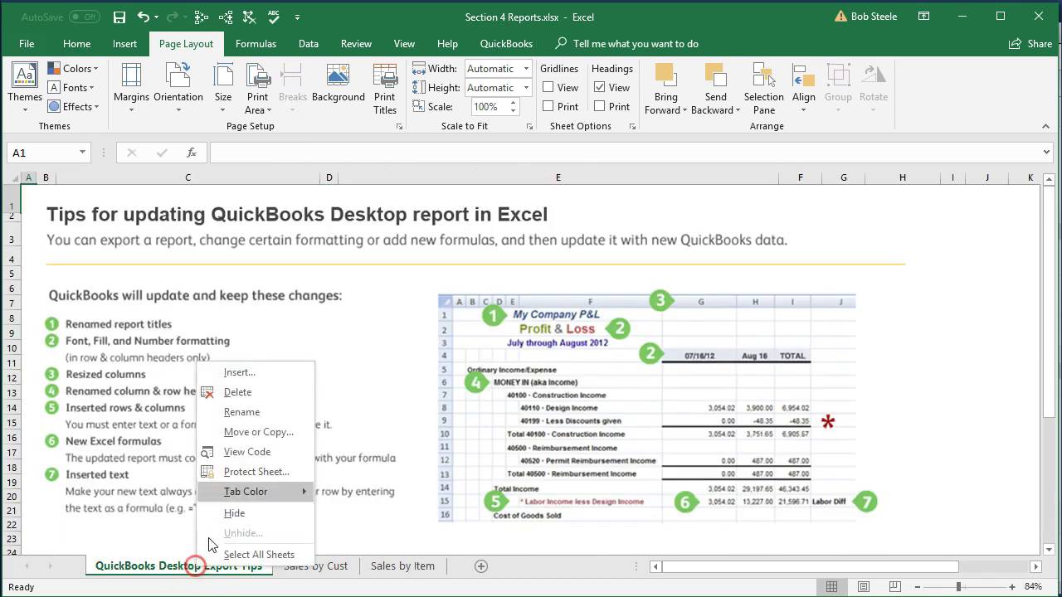
left_click(253, 398)
left_click(510, 340)
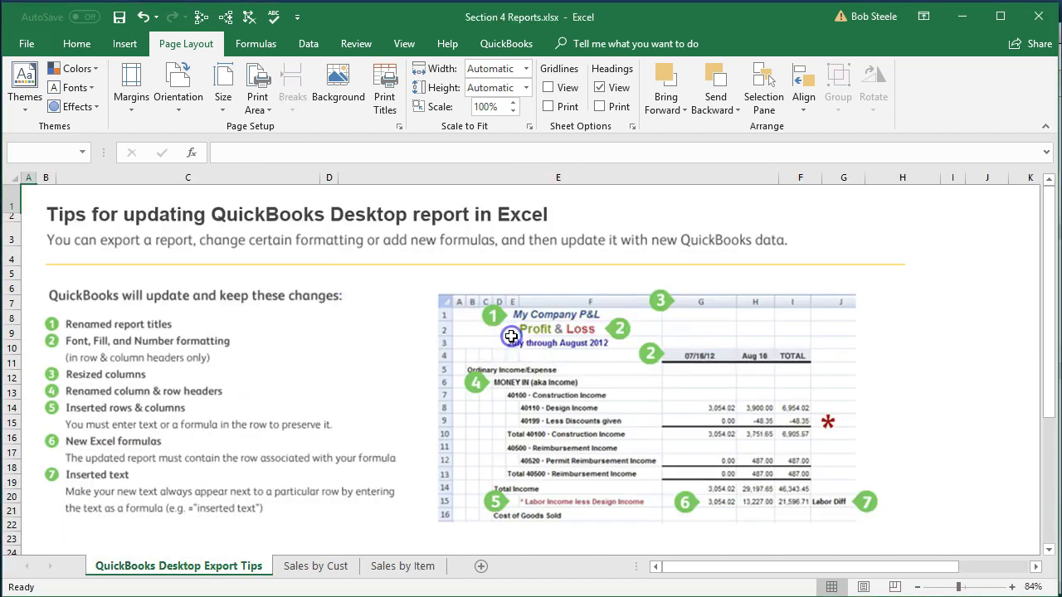
- From the Sales by Item worksheet, preview the printout of the entire workbook through to its second page
left_click(216, 569)
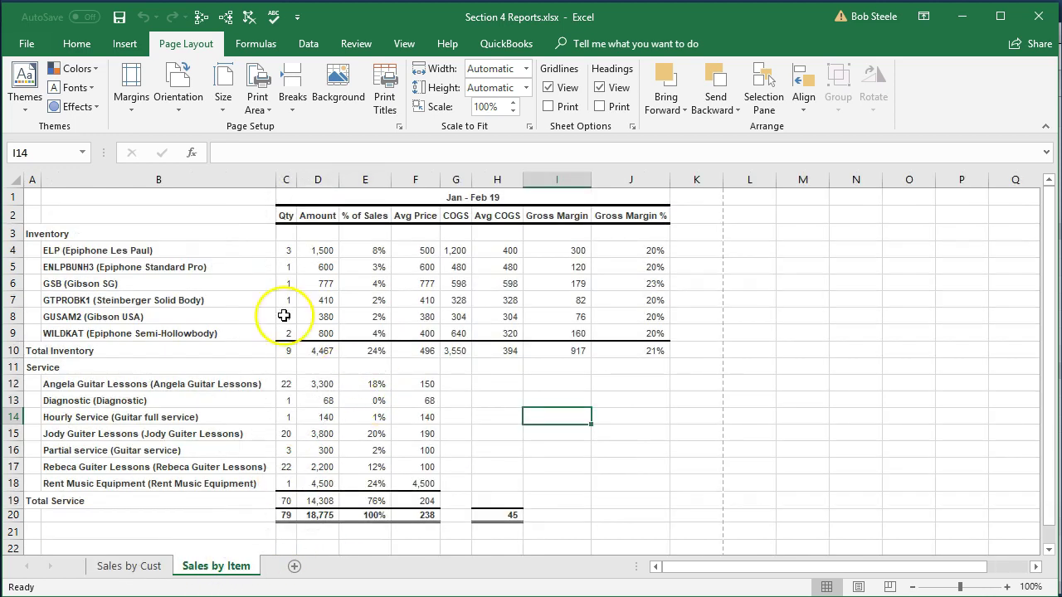
left_click(28, 45)
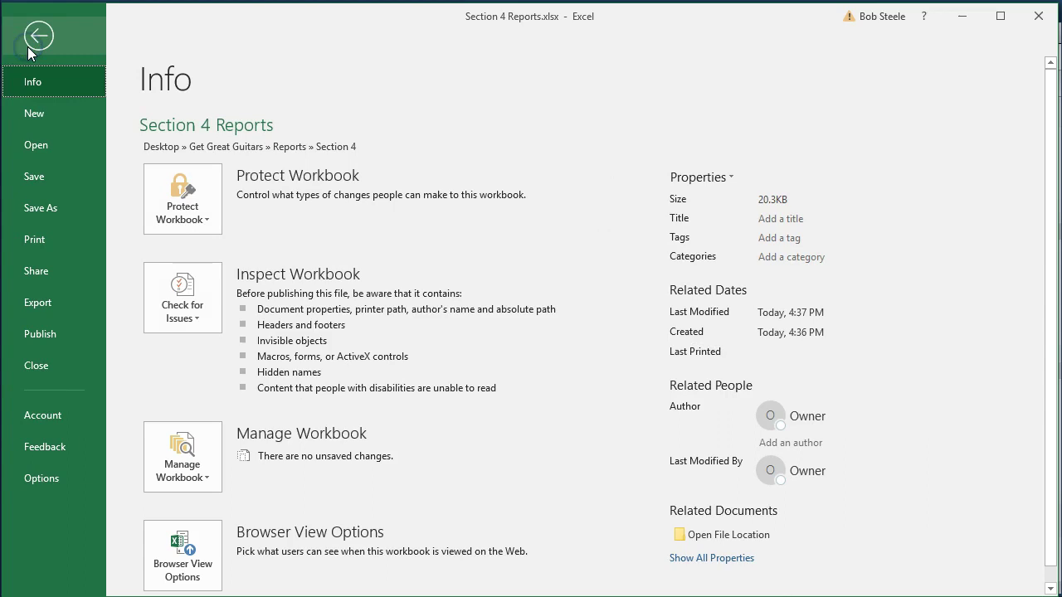
left_click(69, 249)
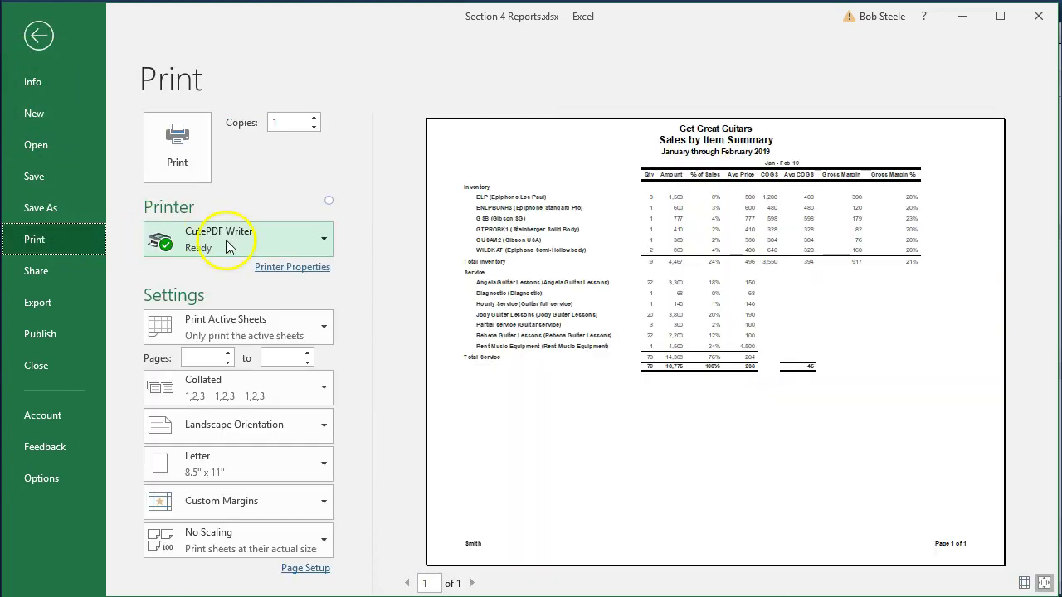
left_click(325, 328)
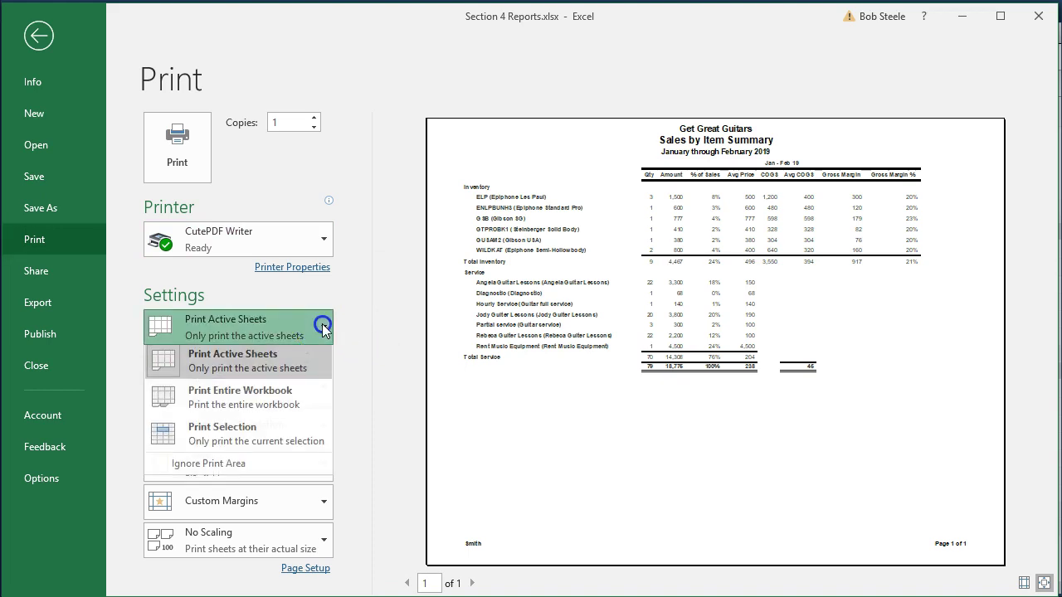
left_click(308, 395)
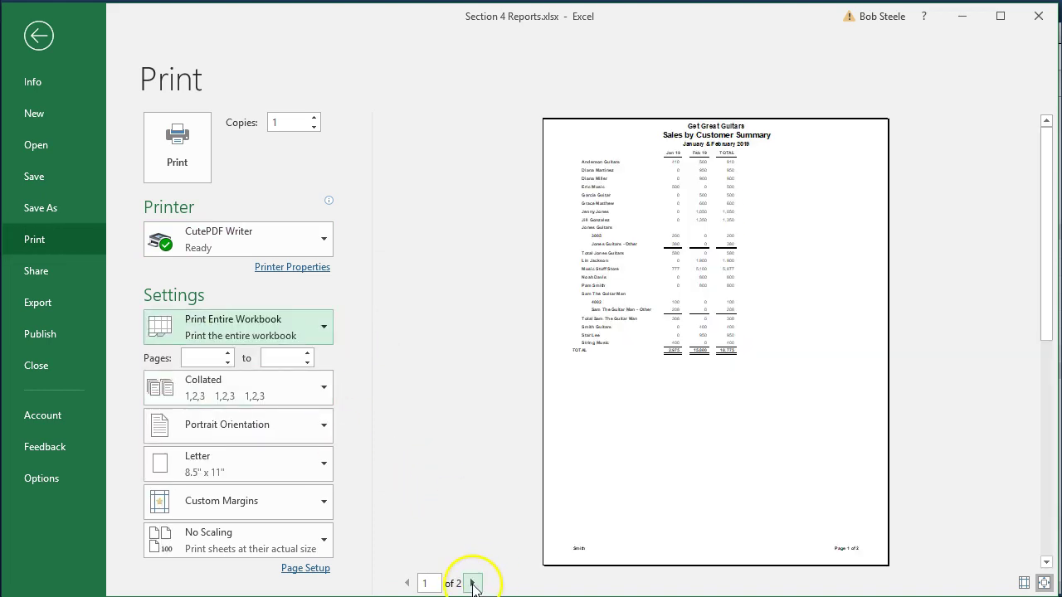
left_click(472, 583)
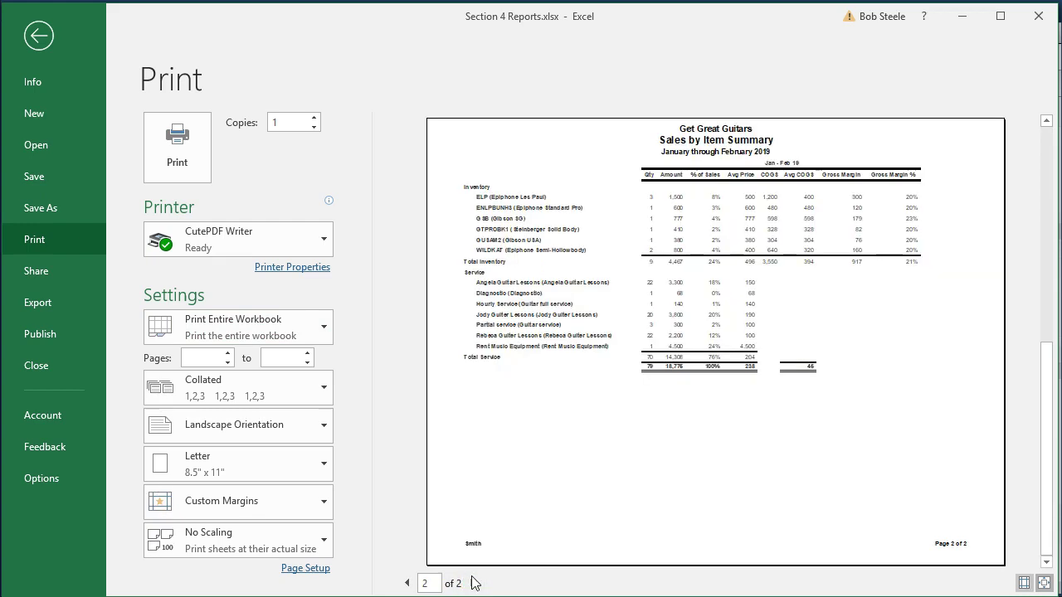
- Close the Section 4 Reports workbook, saving the changes and keeping it macro-free
left_click(1038, 17)
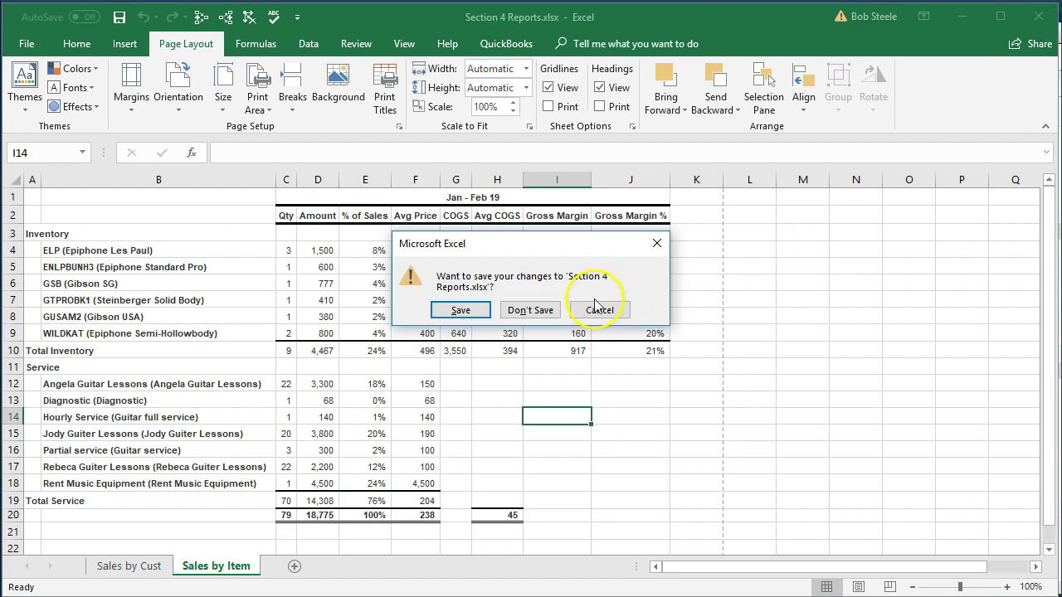
left_click(489, 310)
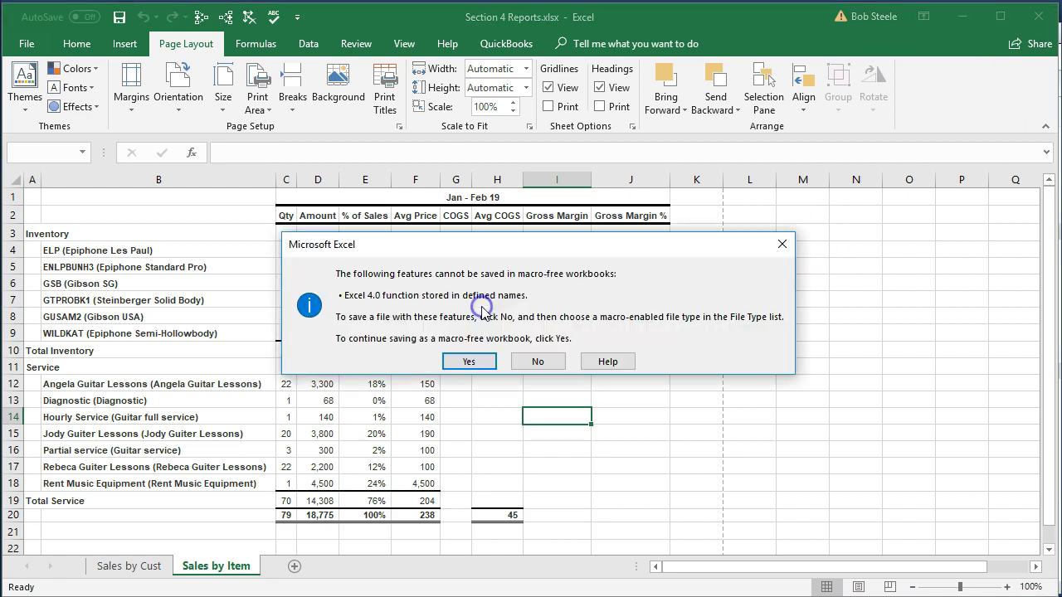
left_click(447, 363)
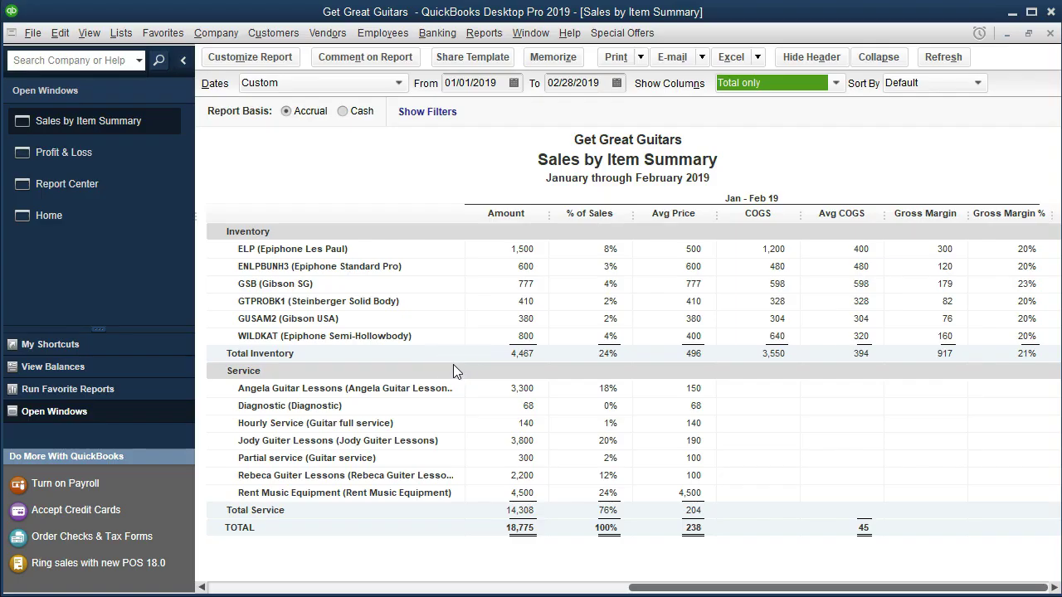
- Print the QuickBooks Sales by Item Summary report to CutePDF Writer in portrait orientation, fitted to 1 page wide
left_click(643, 56)
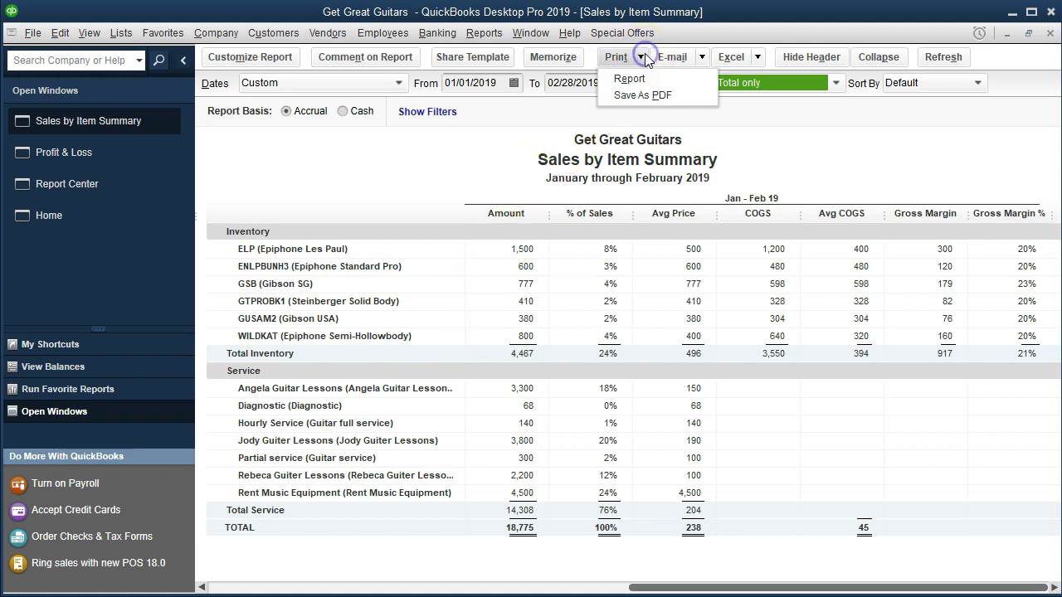
left_click(678, 81)
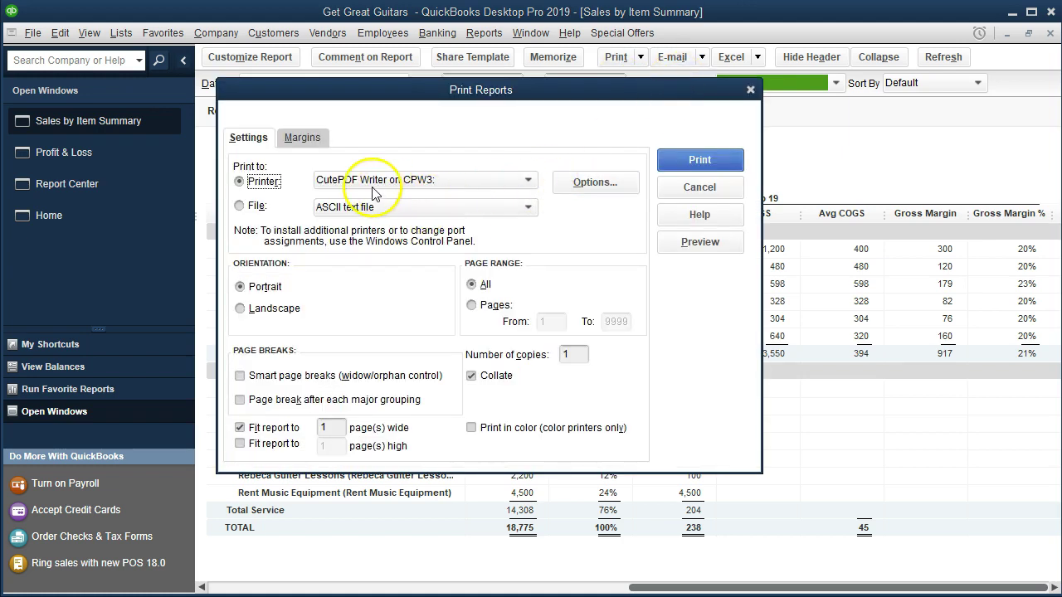
left_click(685, 165)
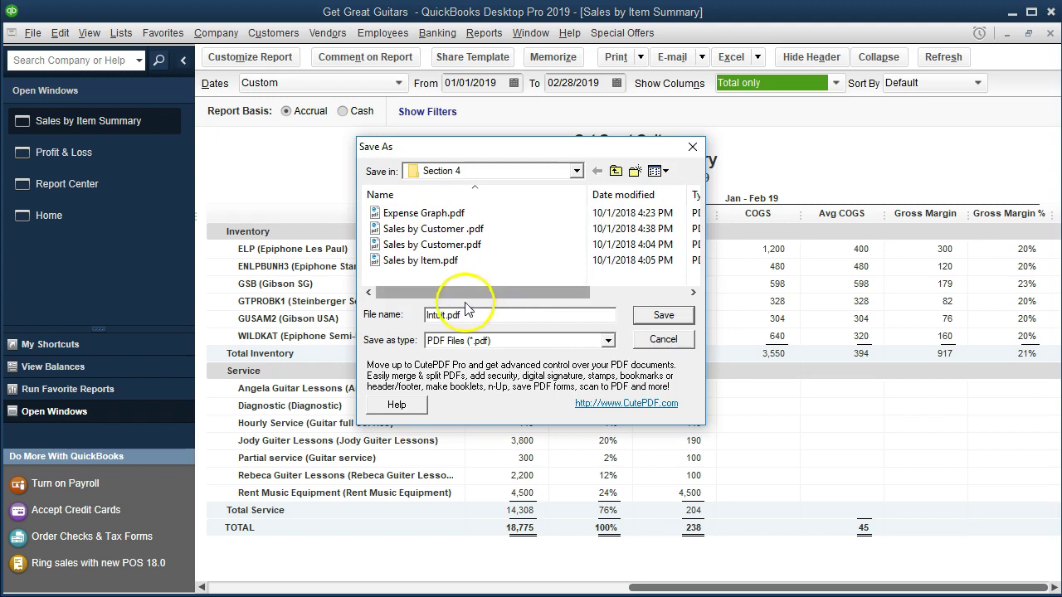
- Save the printed report as Sales by Item Summary.pdf in the Section 4 folder
left_click(445, 314)
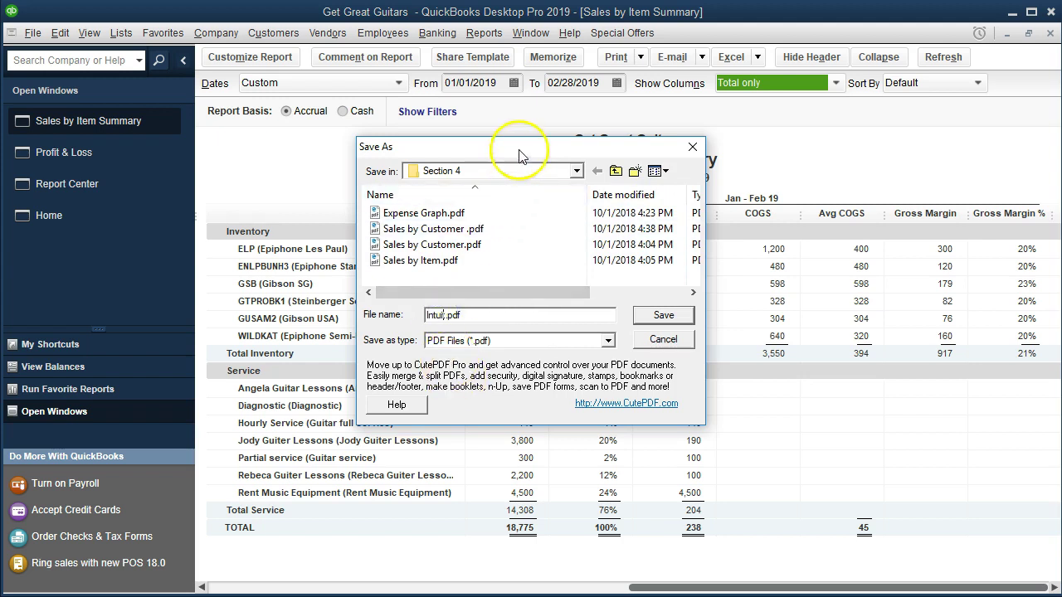
left_click_drag(520, 152, 539, 199)
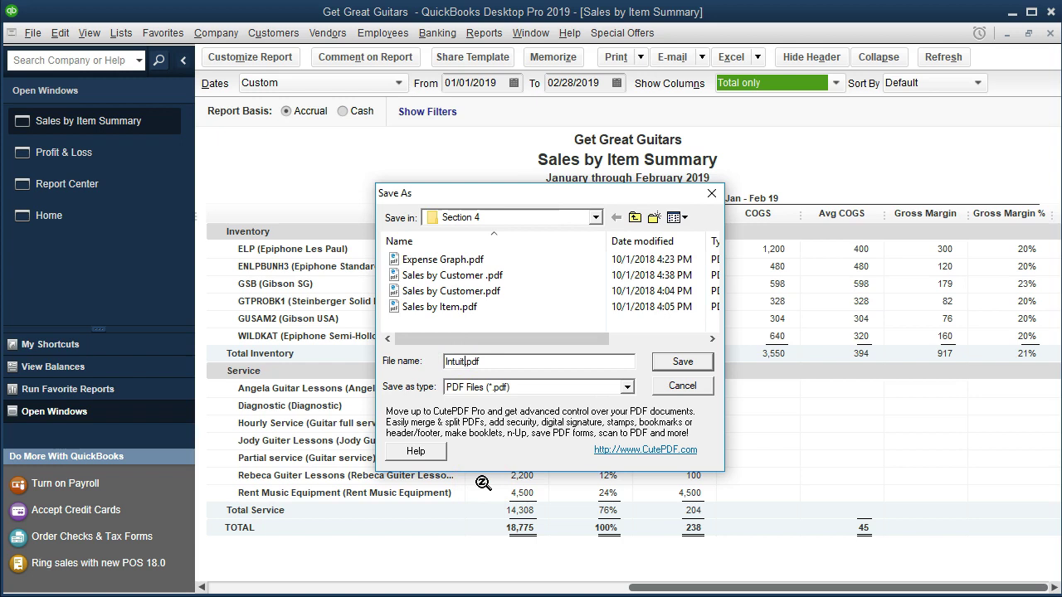
key("BackSpace")
key("BackSpace")
key("BackSpace")
key("BackSpace")
key("BackSpace")
type("Sales by Item Summary")
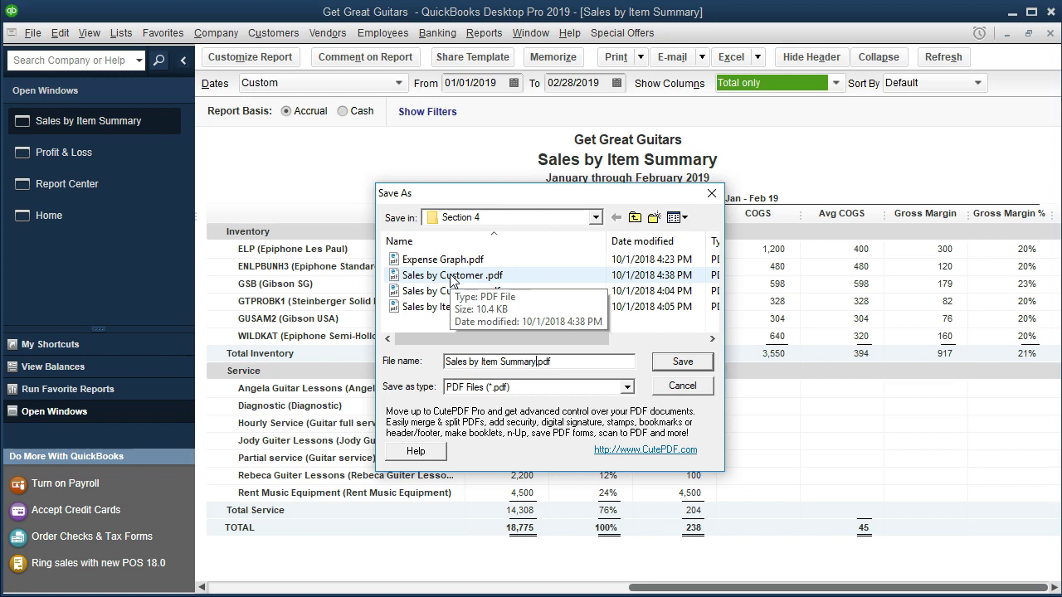
left_click(680, 363)
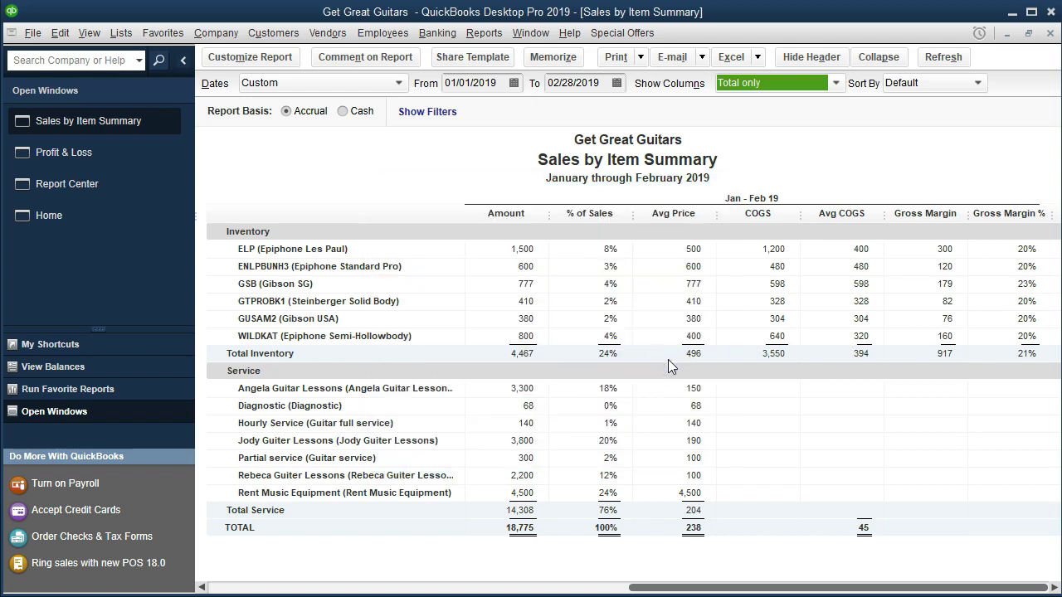